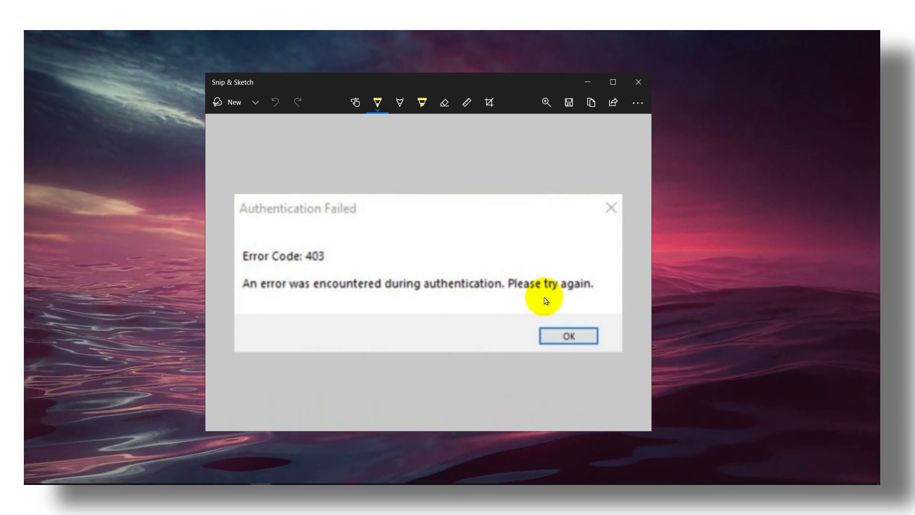
End the Roblox Game Client process in Task Manager, then close Task Manager
click(634, 84)
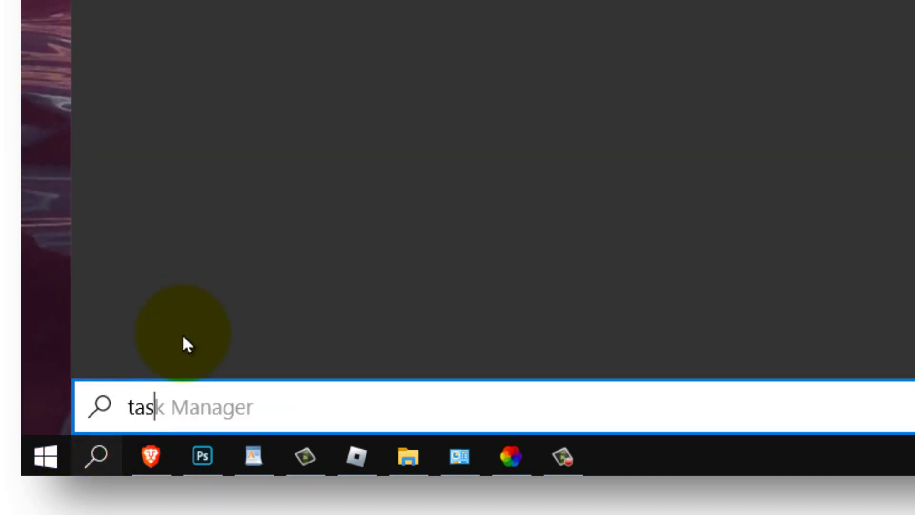
text(k manager)
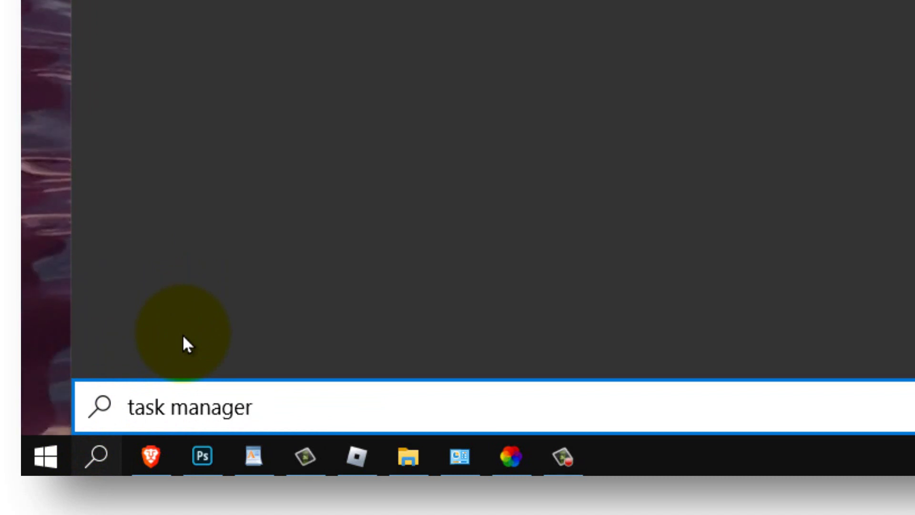
key(Return)
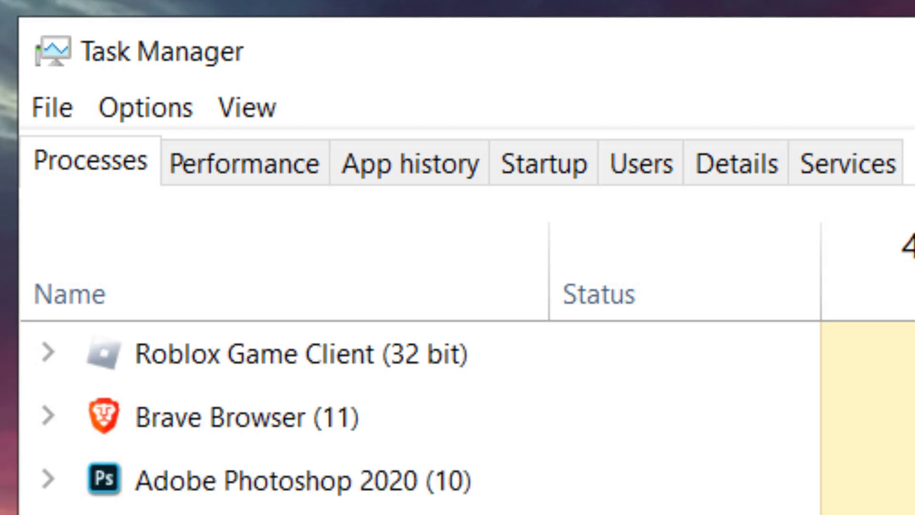
click(353, 371)
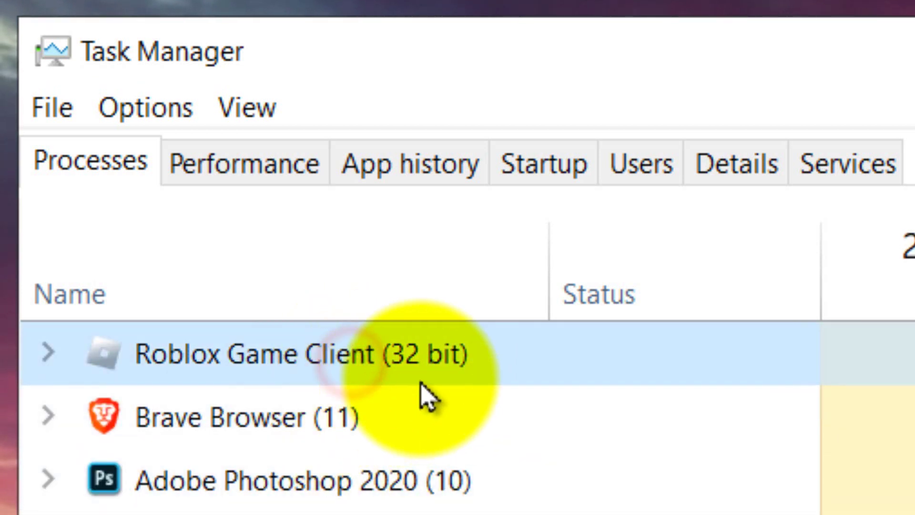
right_click(362, 374)
right_click(324, 365)
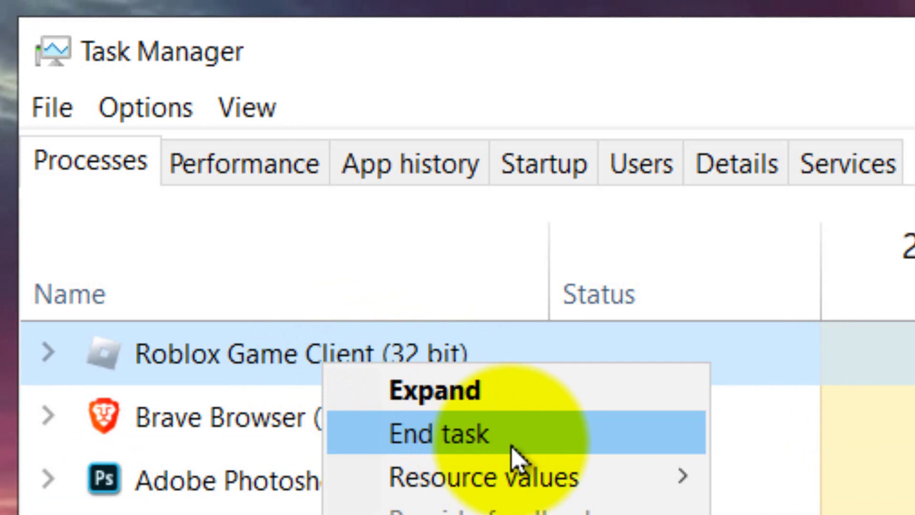
click(509, 443)
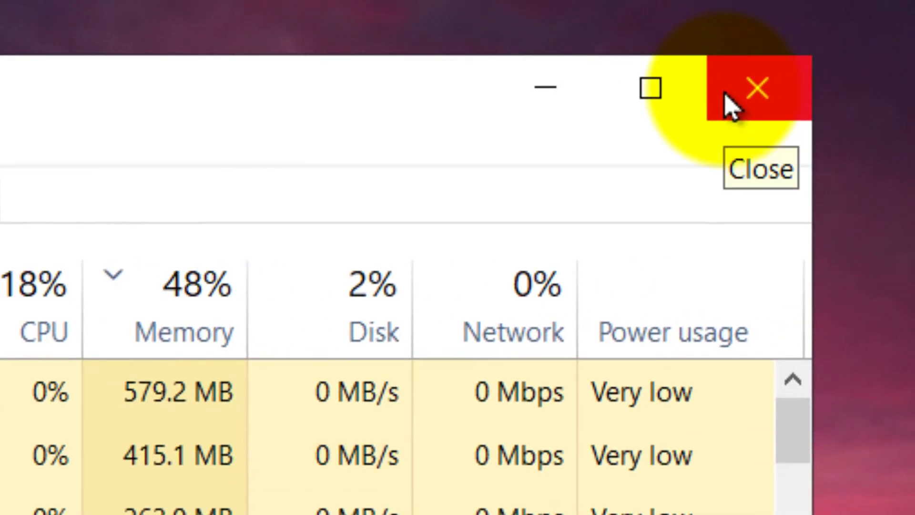
click(725, 95)
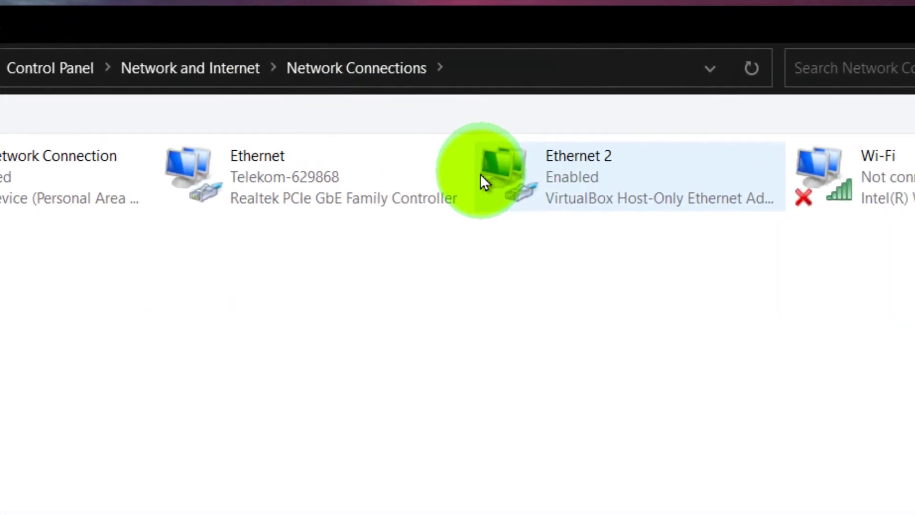
Open the Ethernet adapter's IPv4 properties and choose manual DNS server addresses
right_click(434, 187)
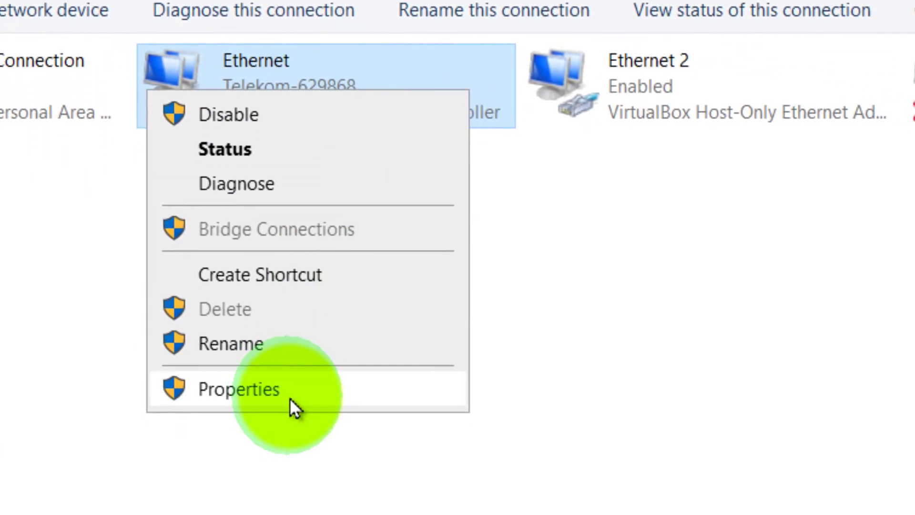
click(286, 427)
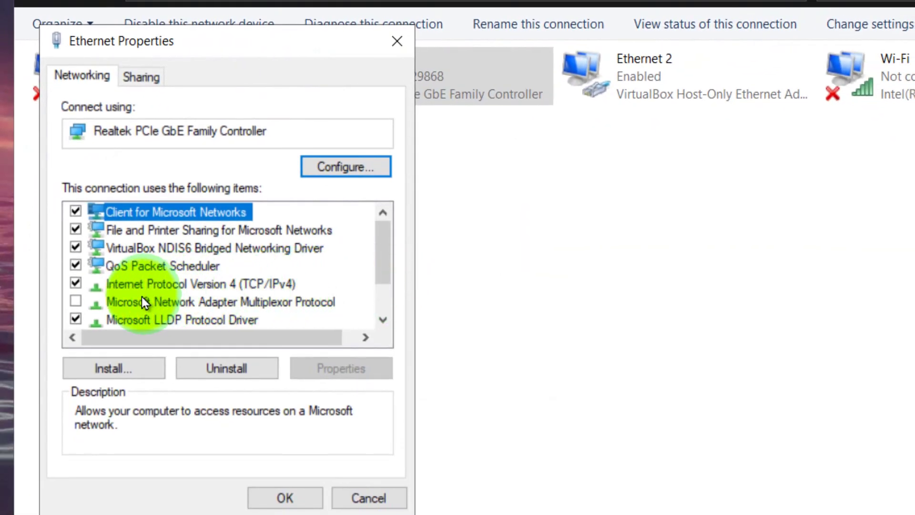
click(130, 290)
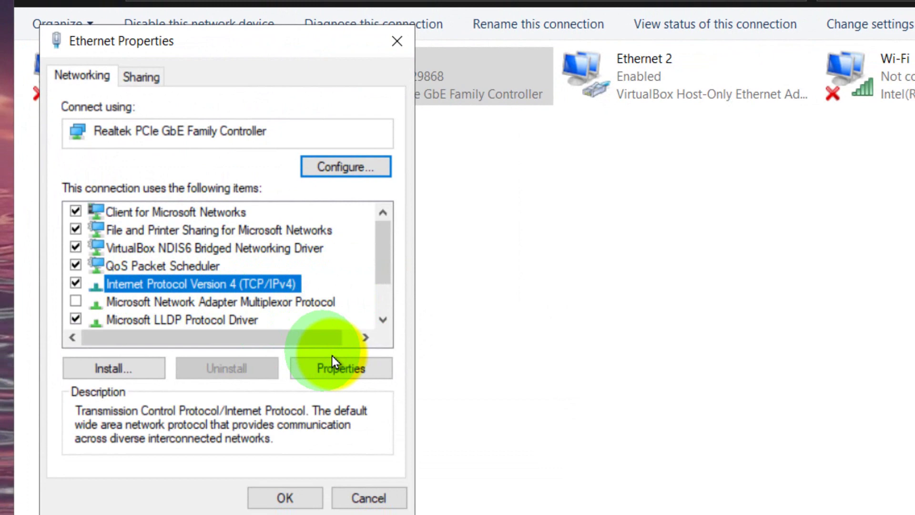
click(345, 367)
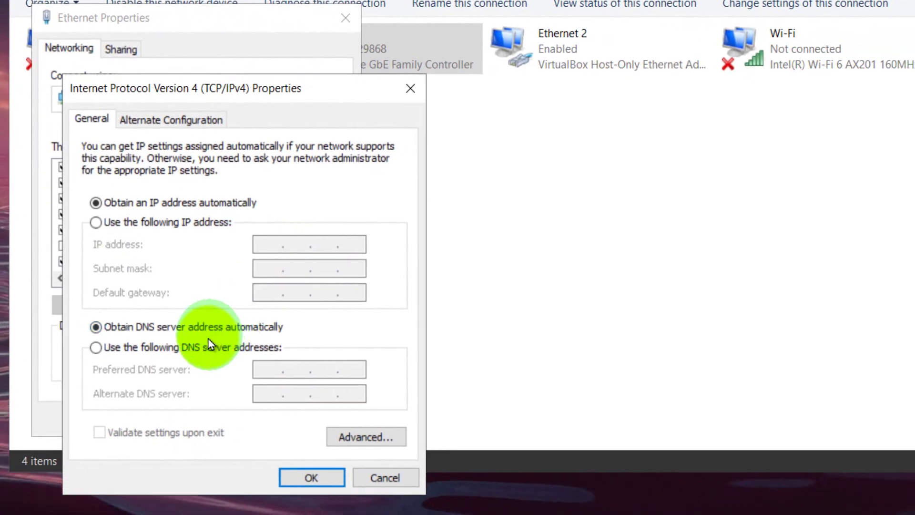
click(110, 353)
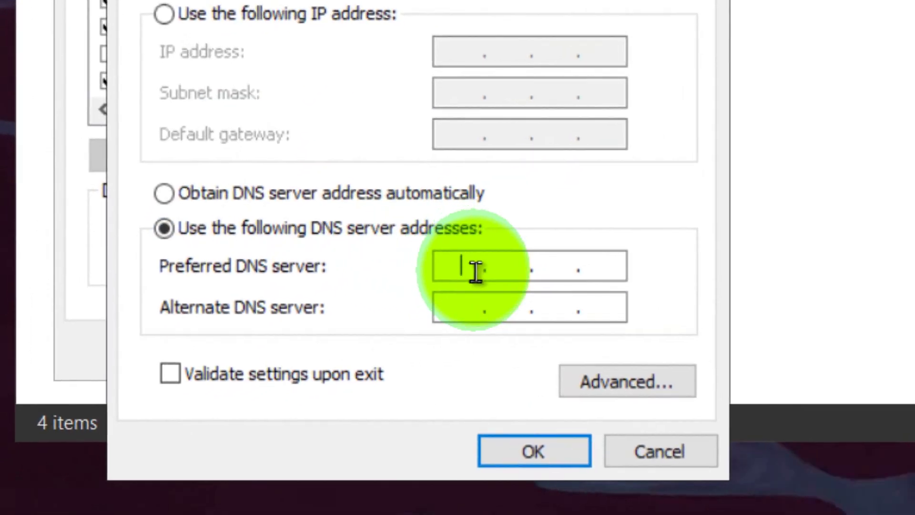
Enter 8.8.8.8 as the preferred DNS server
click(476, 269)
text(8...)
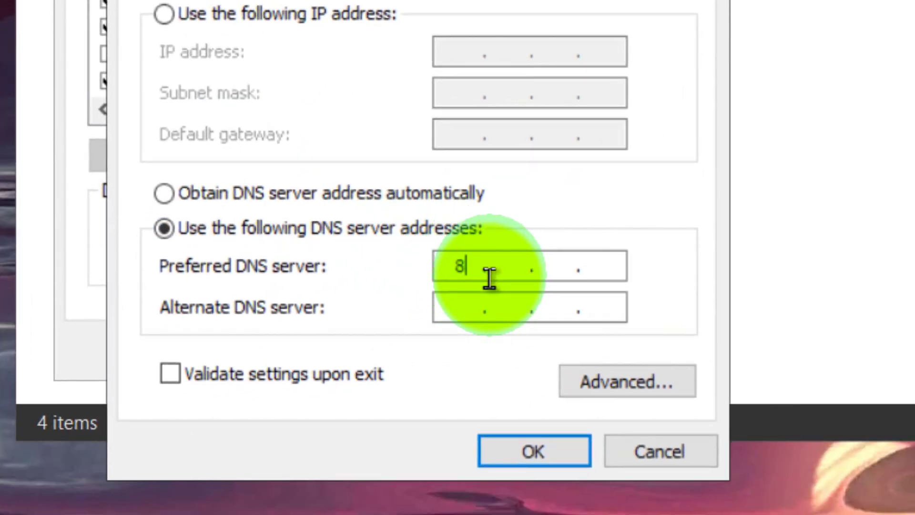
click(497, 271)
text(8.)
click(561, 268)
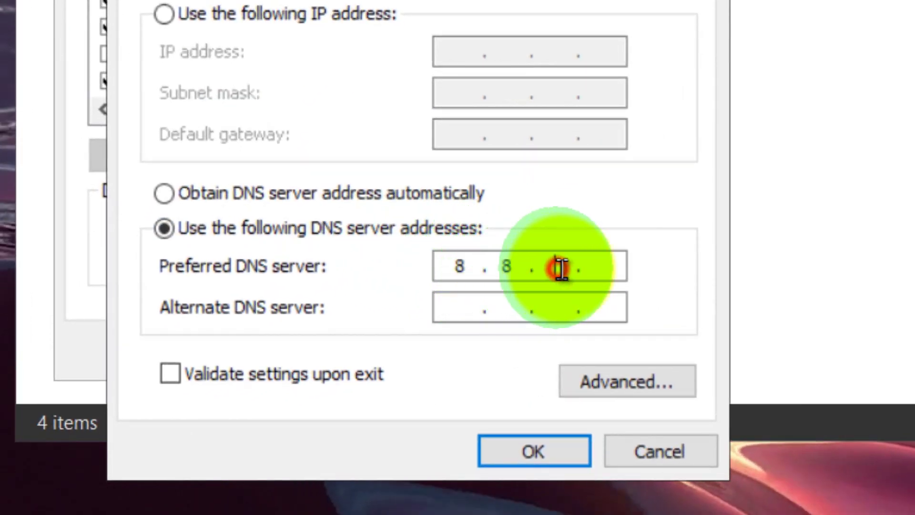
text(8)
click(599, 265)
text(8)
Enter 8.8.4.4 as the alternate DNS server and confirm the Ethernet dialogs
click(468, 310)
text(8)
click(498, 308)
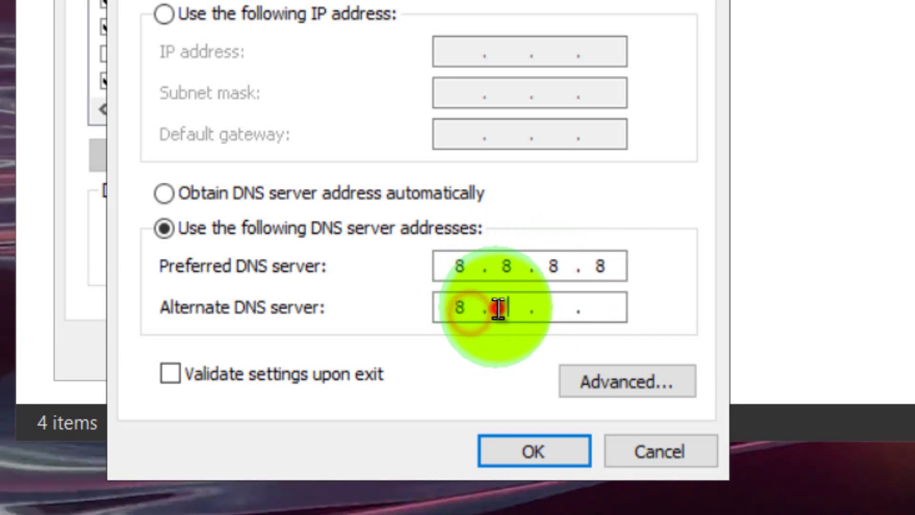
text(8)
click(545, 308)
text(4)
click(597, 308)
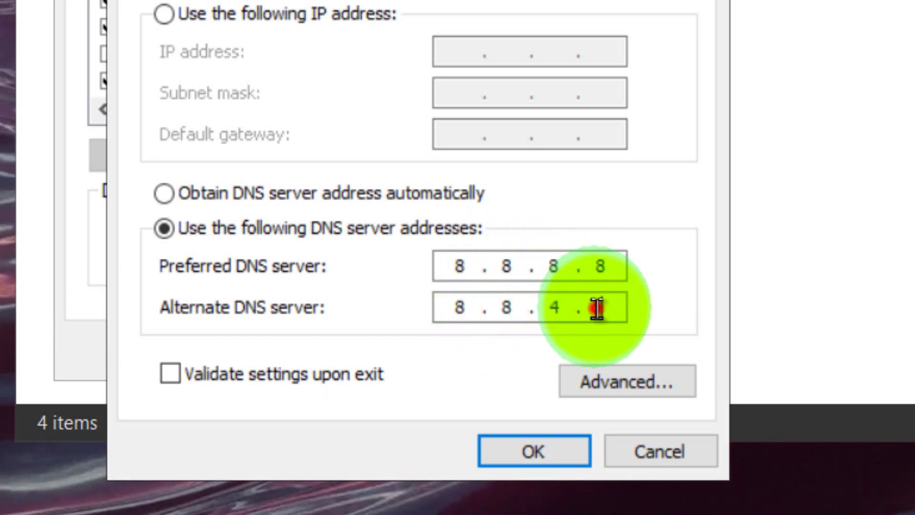
text(4)
click(547, 452)
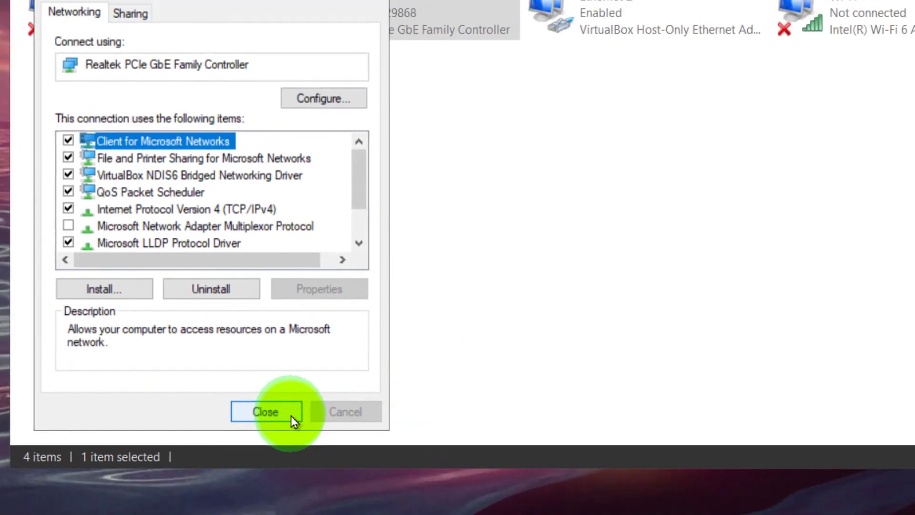
click(422, 351)
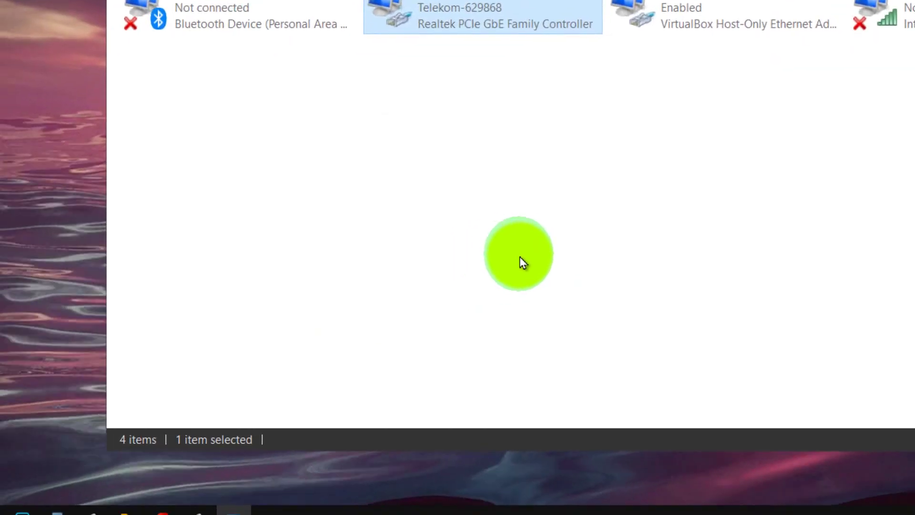
Close the Network Connections window, leaving the empty desktop
click(764, 174)
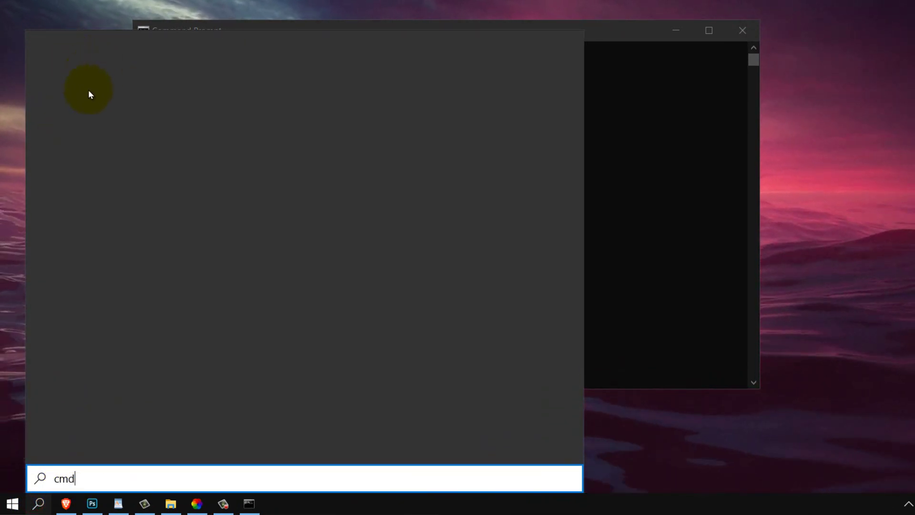
click(79, 60)
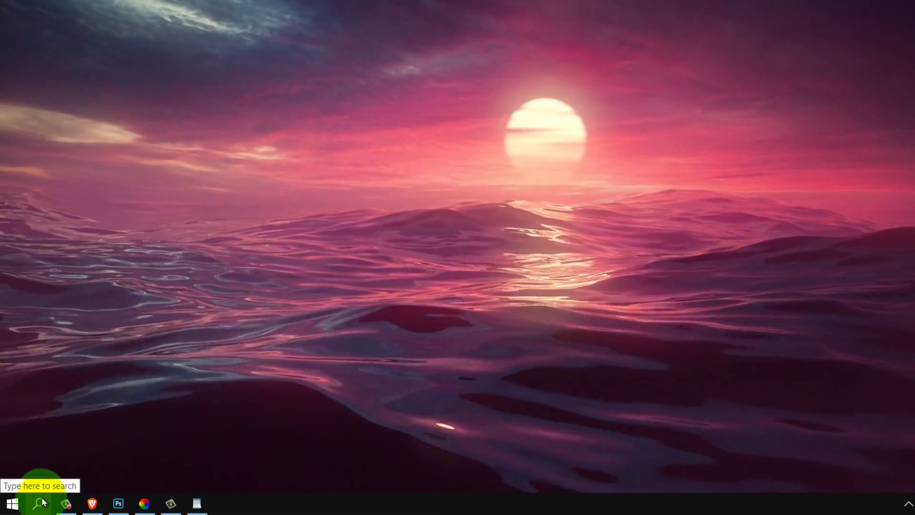
Search for cmd and run Command Prompt as administrator
click(41, 503)
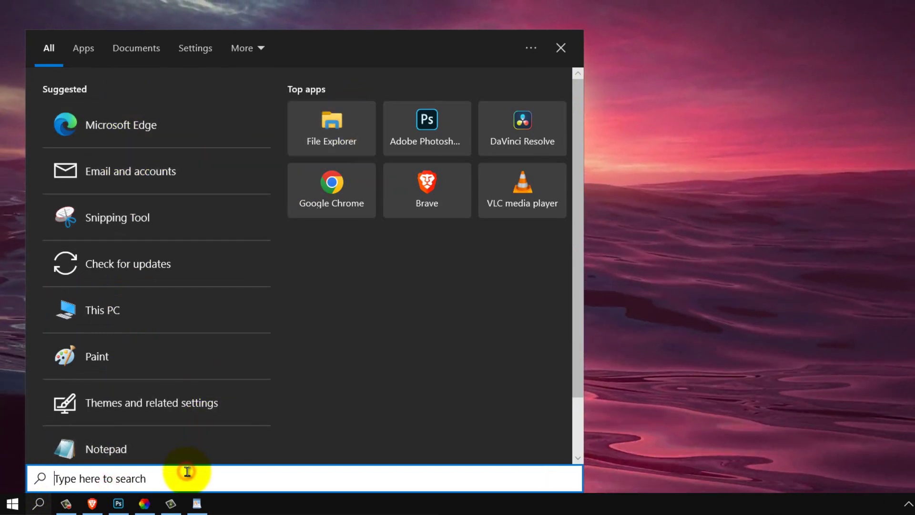
text(cmd)
right_click(123, 110)
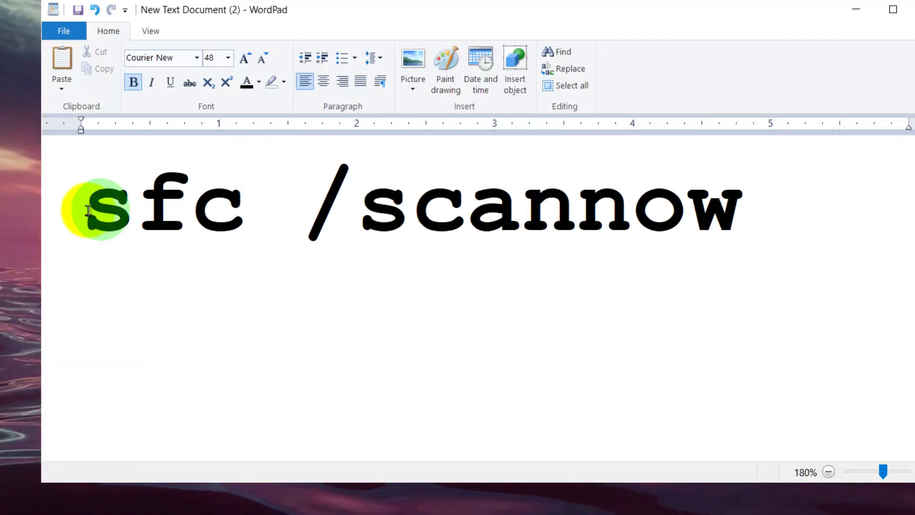
Copy the 'sfc /scannow' line from WordPad and minimize WordPad
drag(87, 209, 417, 213)
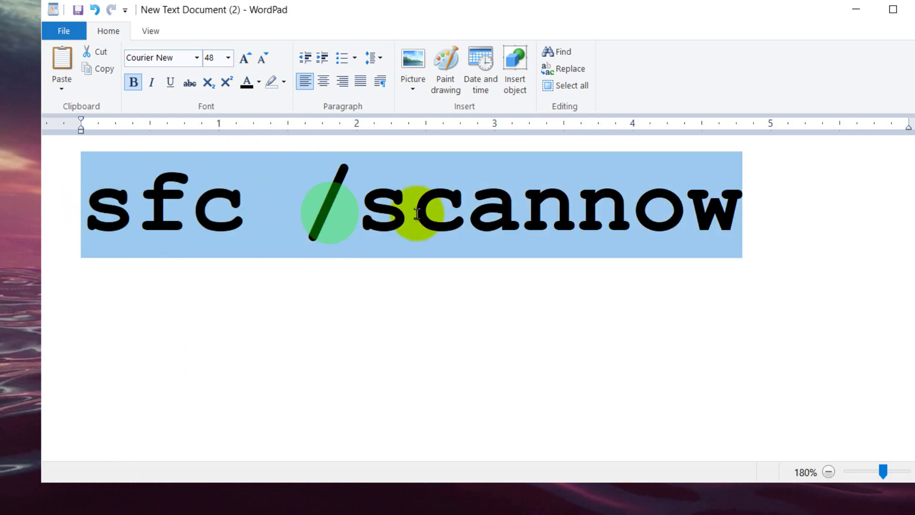
right_click(730, 219)
click(755, 242)
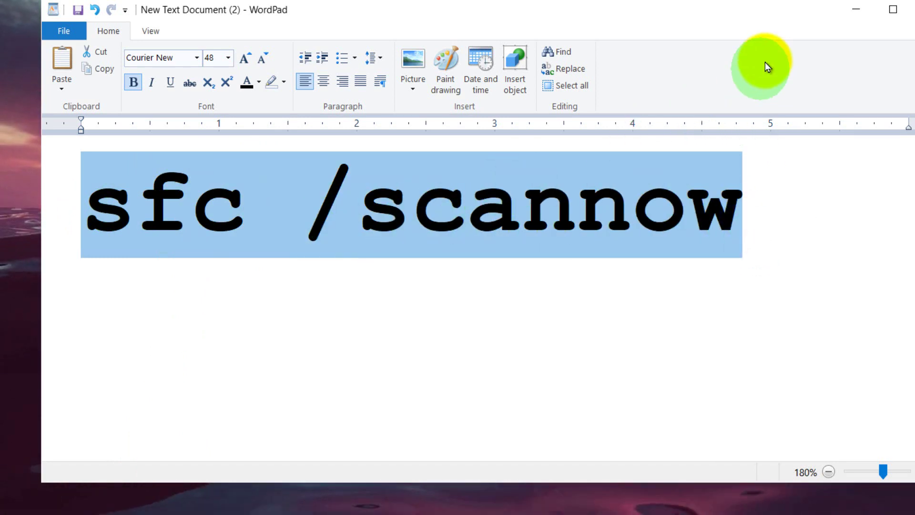
click(851, 16)
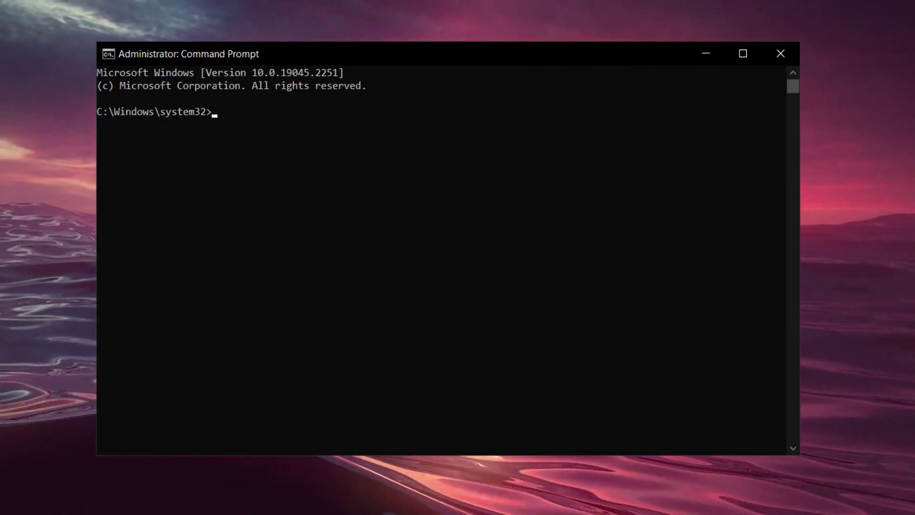
Run sfc /scannow in the administrator Command Prompt, correcting a typo first
click(153, 496)
click(864, 11)
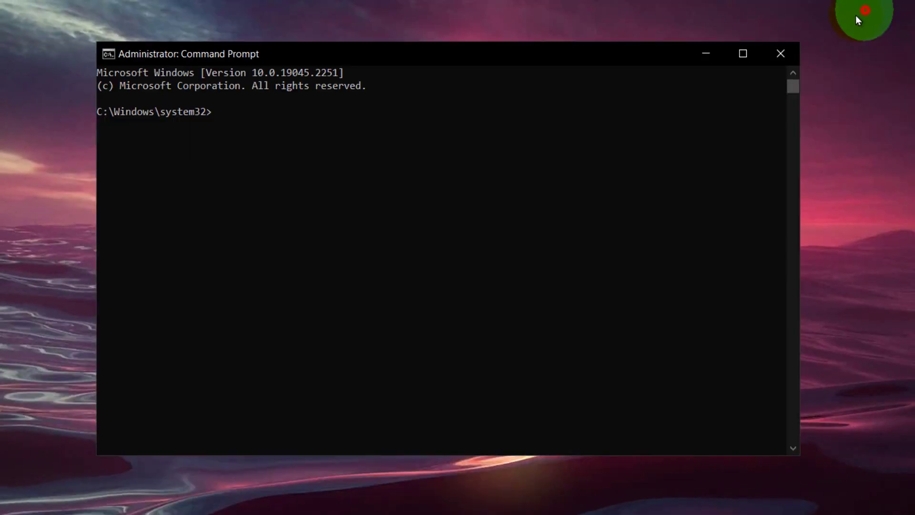
text(s)
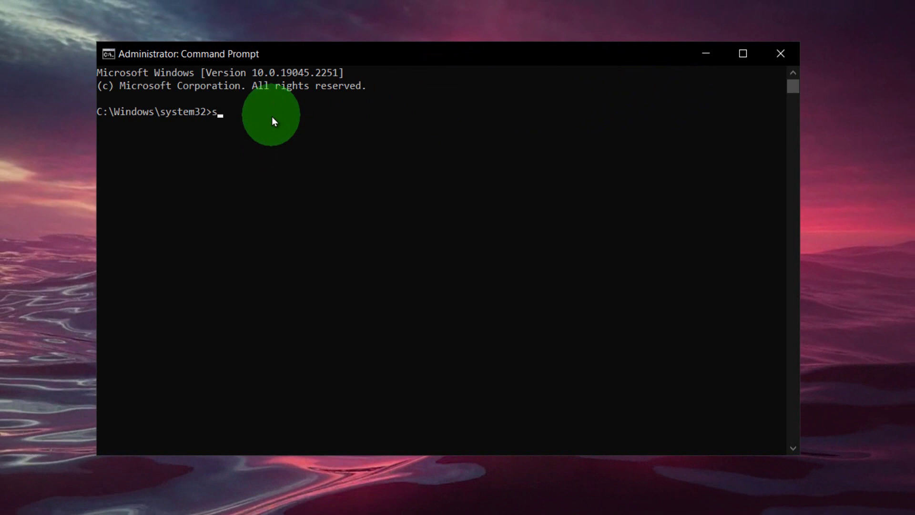
text(f)
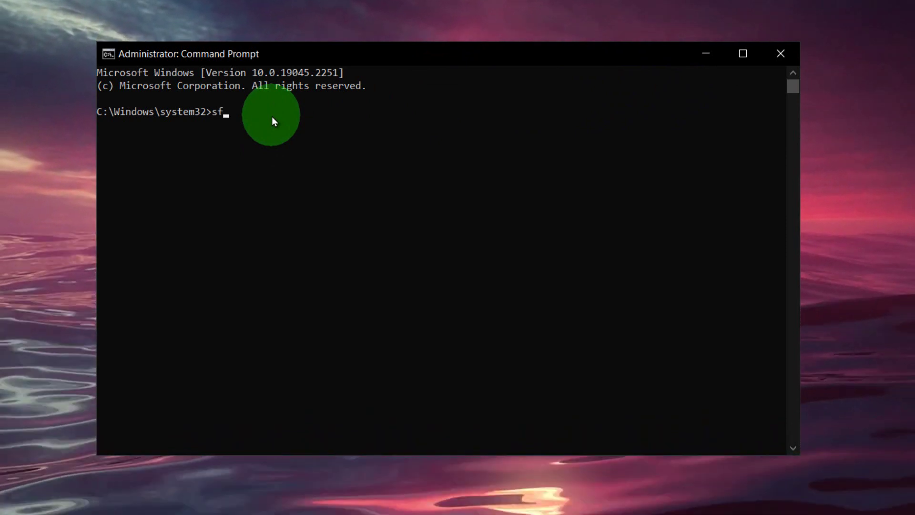
text(c)
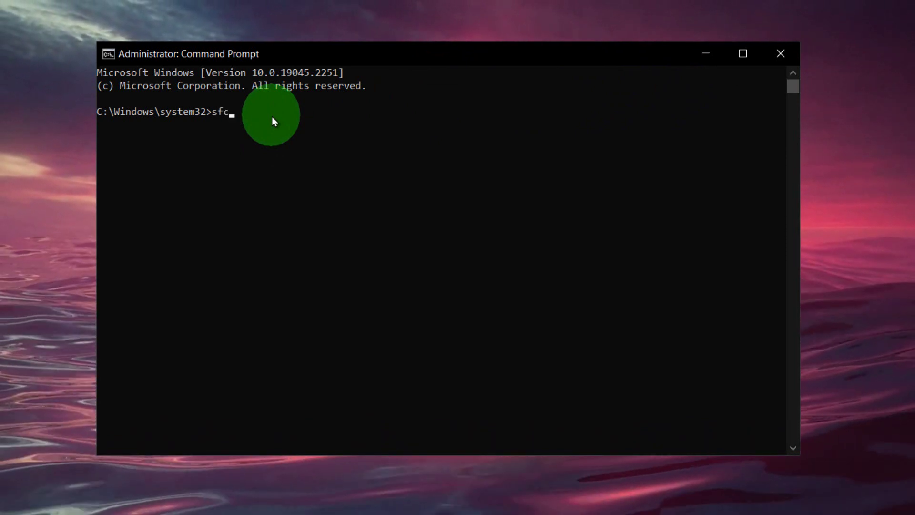
text( /scann)
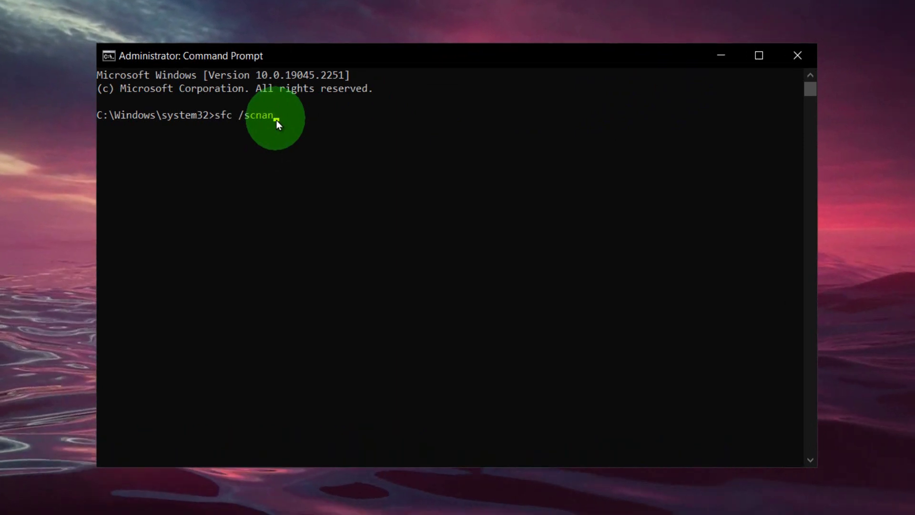
text(ow)
key(BackSpace)
key(BackSpace)
key(BackSpace)
key(BackSpace)
key(BackSpace)
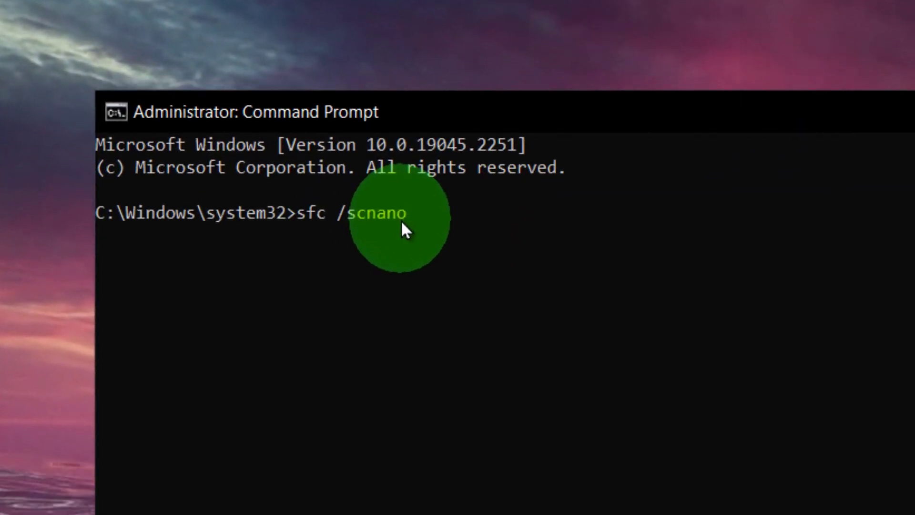
text(an)
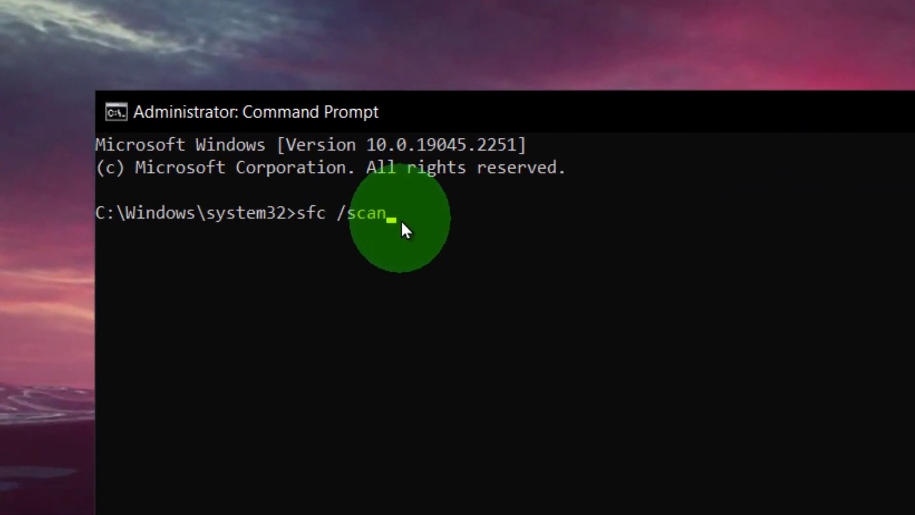
text(now)
key(Return)
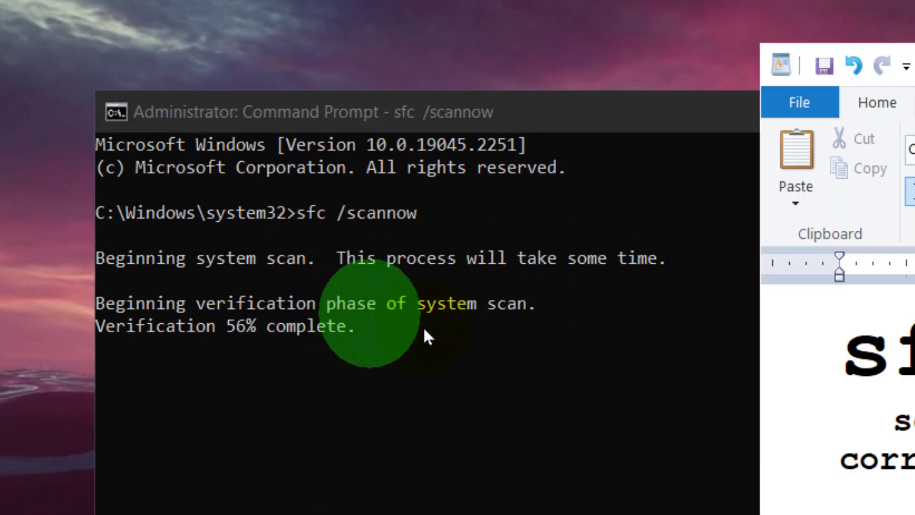
While the scan runs, review the WordPad notes and highlight the 'Restart your computer' step
click(774, 407)
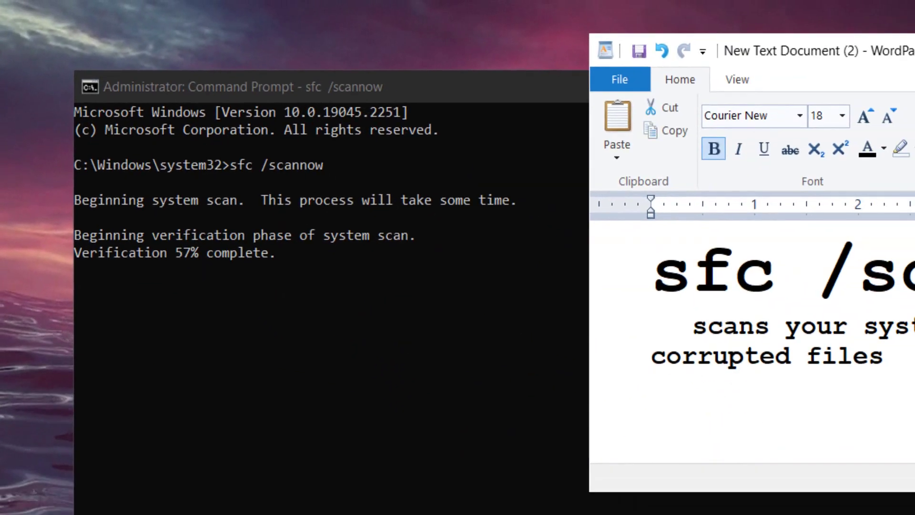
double_click(746, 231)
double_click(506, 238)
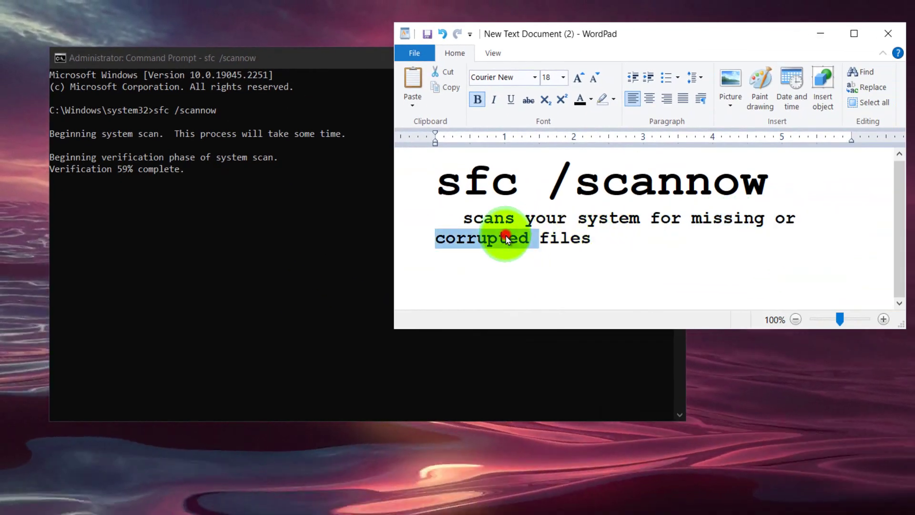
double_click(403, 227)
click(545, 238)
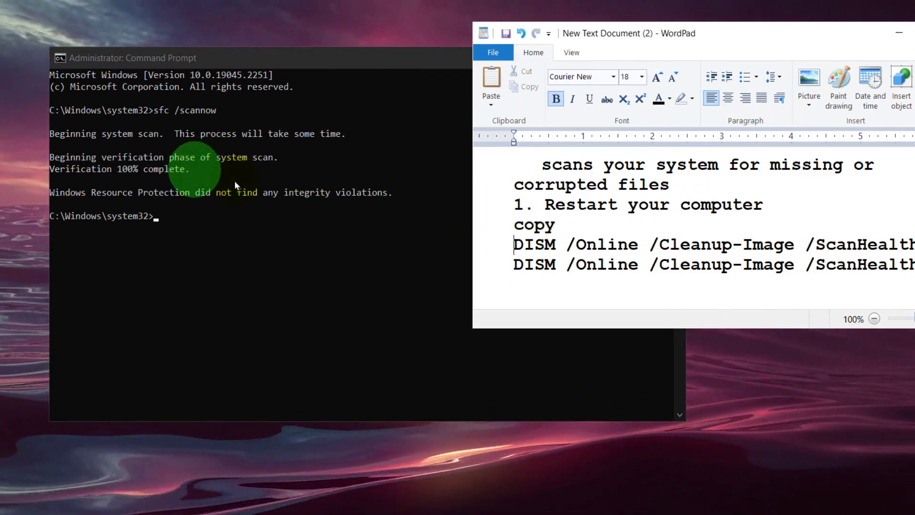
drag(543, 204, 763, 211)
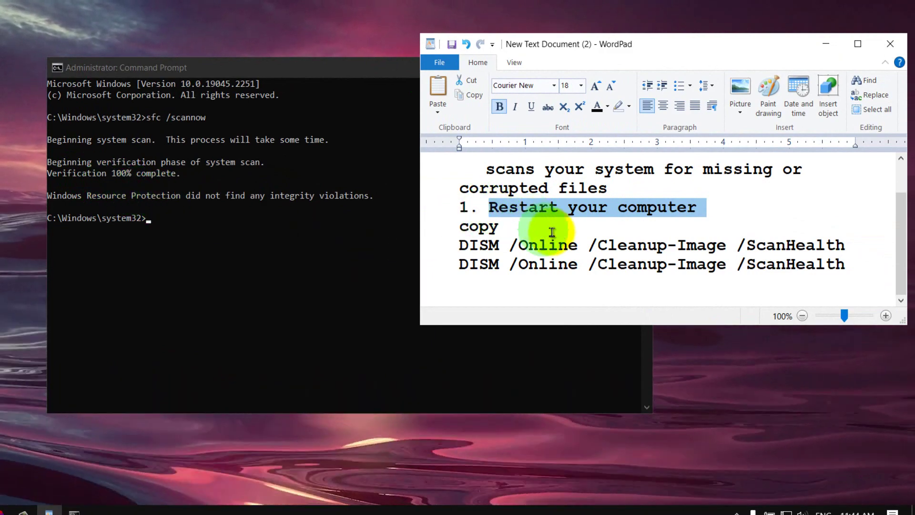
Close the finished console and launch a new Command Prompt as administrator
click(376, 61)
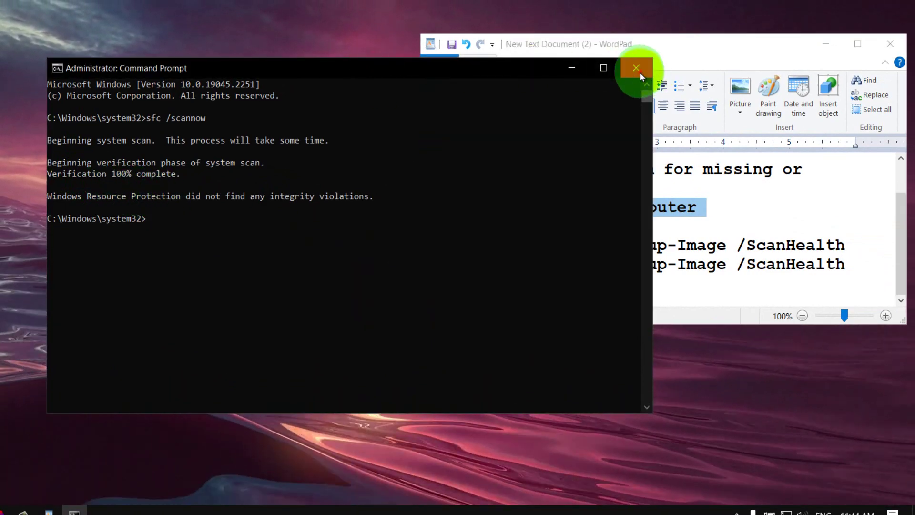
click(636, 67)
click(71, 481)
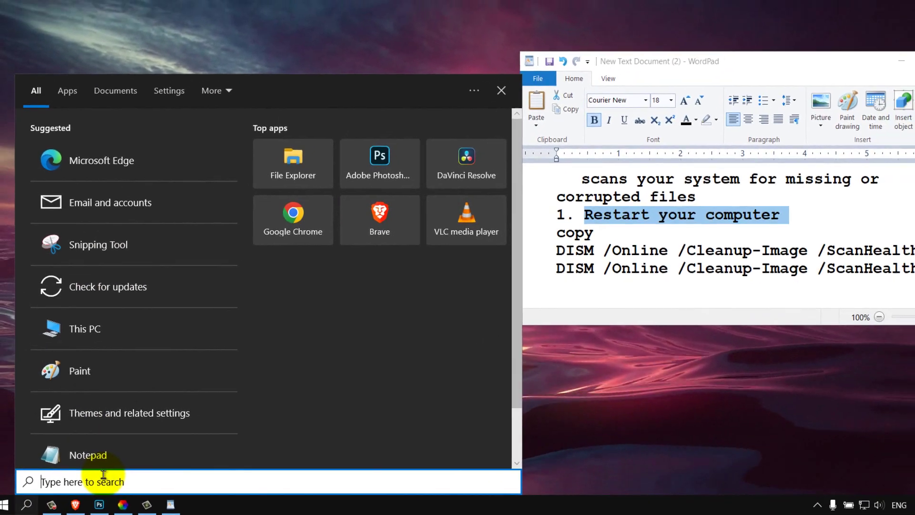
text(cmd)
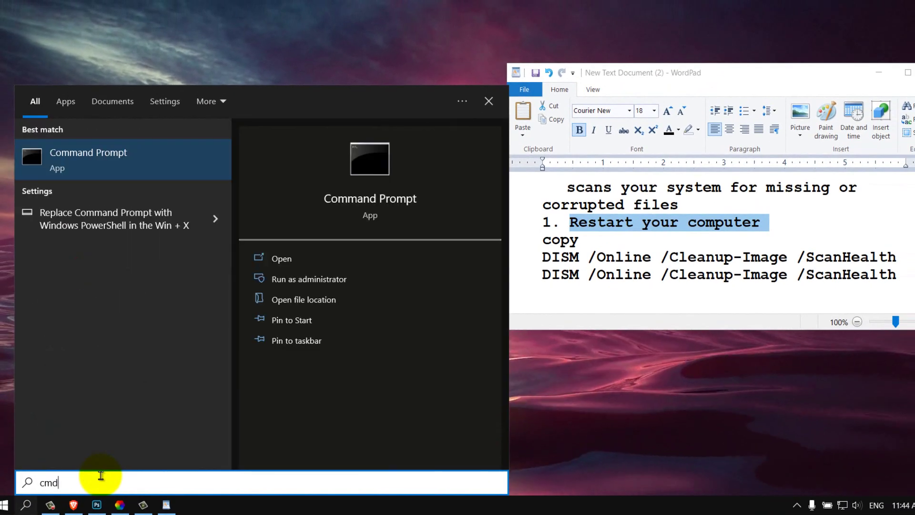
right_click(134, 162)
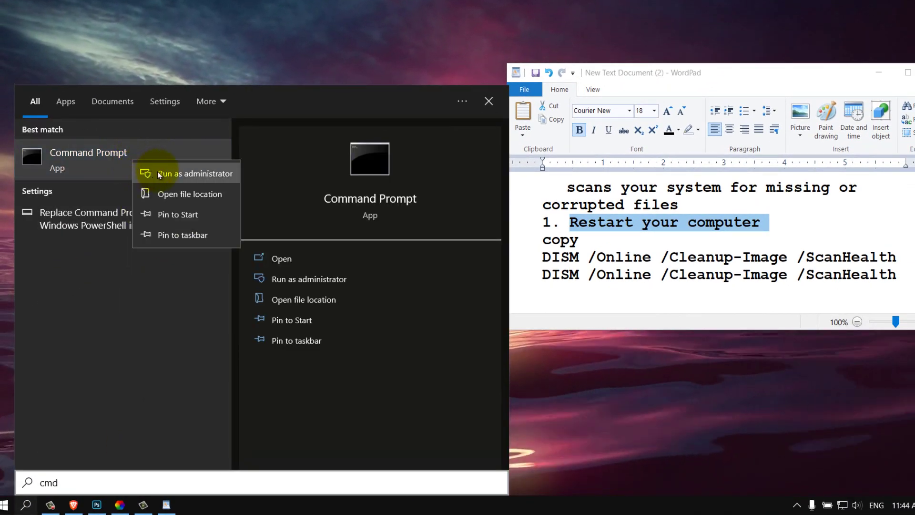
click(159, 175)
click(436, 307)
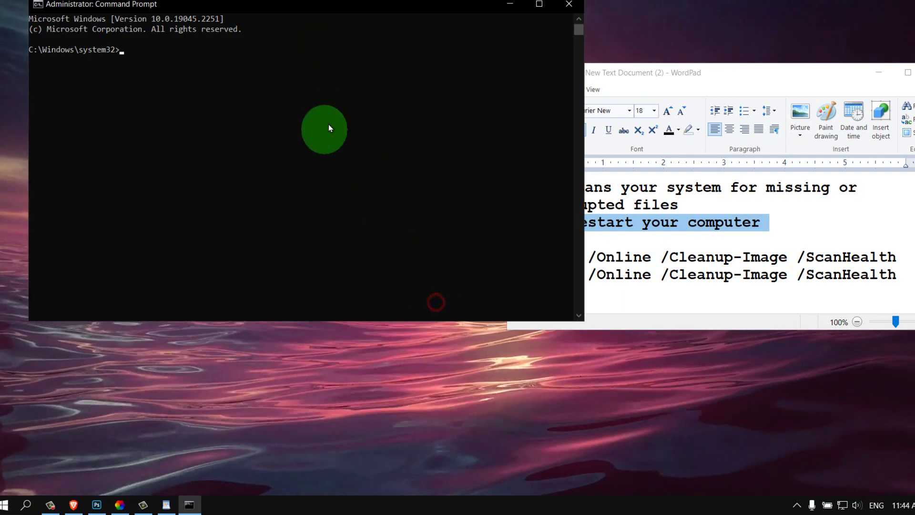
Move the console aside and place the caret on the DISM line in WordPad
drag(321, 10, 287, 122)
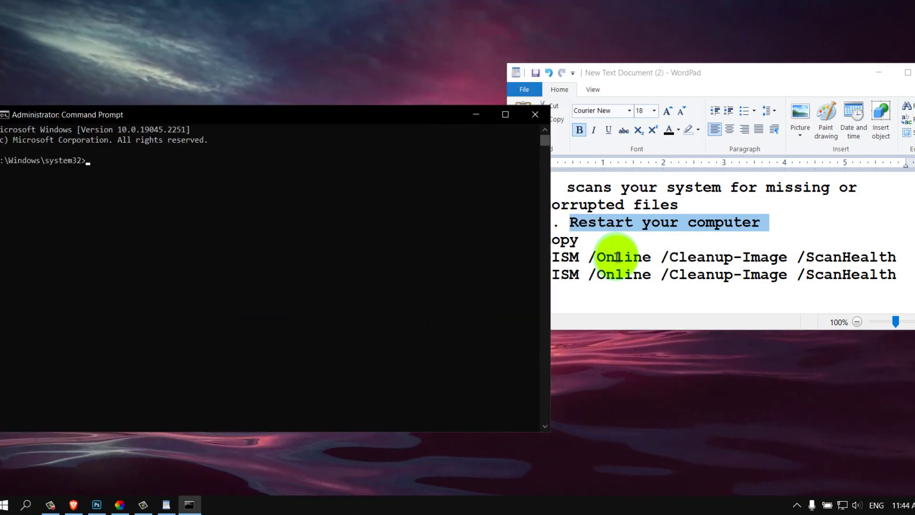
click(644, 82)
click(548, 257)
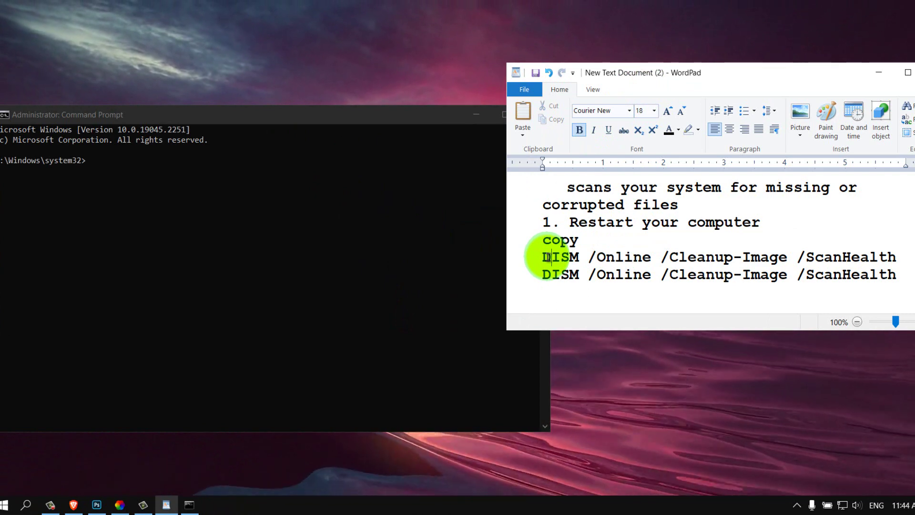
Copy the DISM /Online /Cleanup-Image /ScanHealth line from WordPad and paste it at the prompt
drag(546, 258, 853, 260)
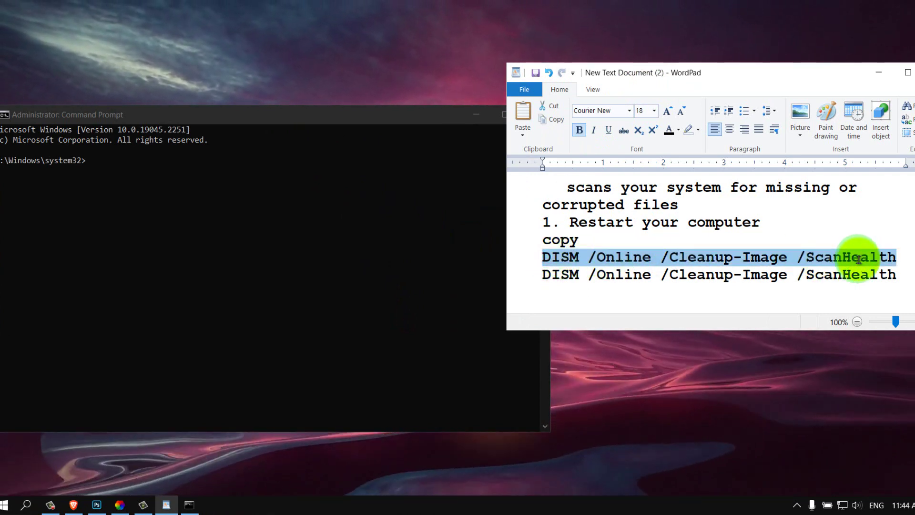
right_click(853, 259)
click(875, 281)
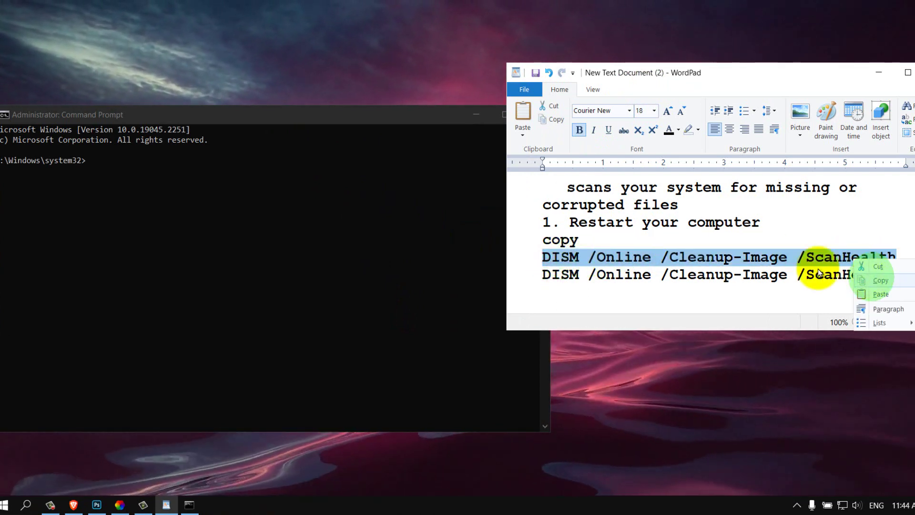
right_click(781, 260)
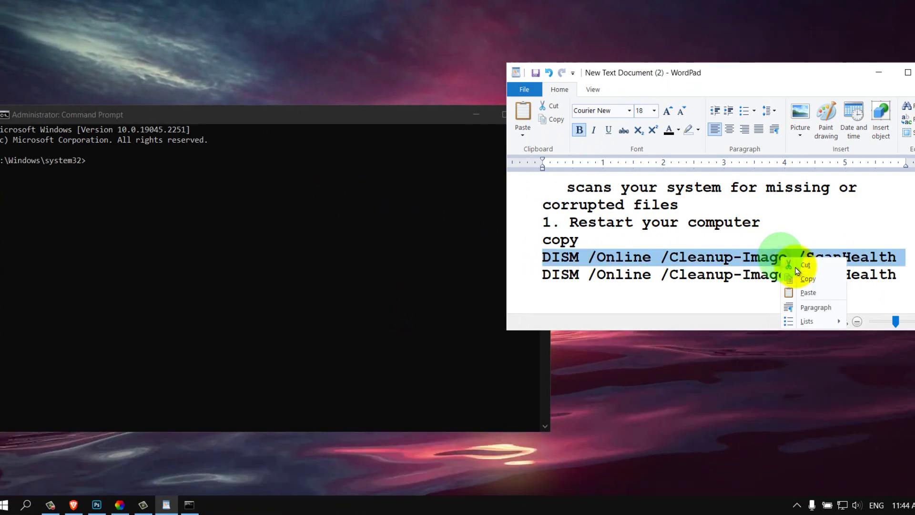
click(803, 276)
key(ctrl+z)
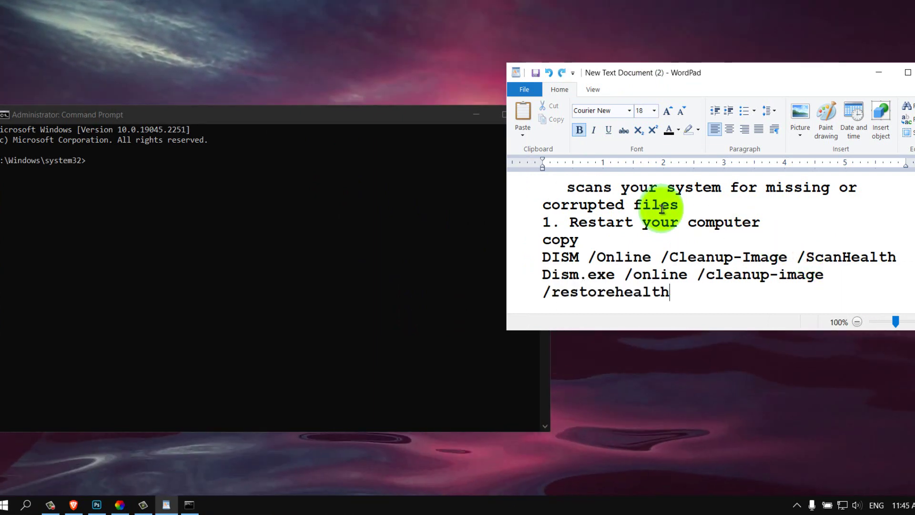
drag(544, 256, 853, 258)
right_click(853, 258)
click(871, 279)
click(270, 175)
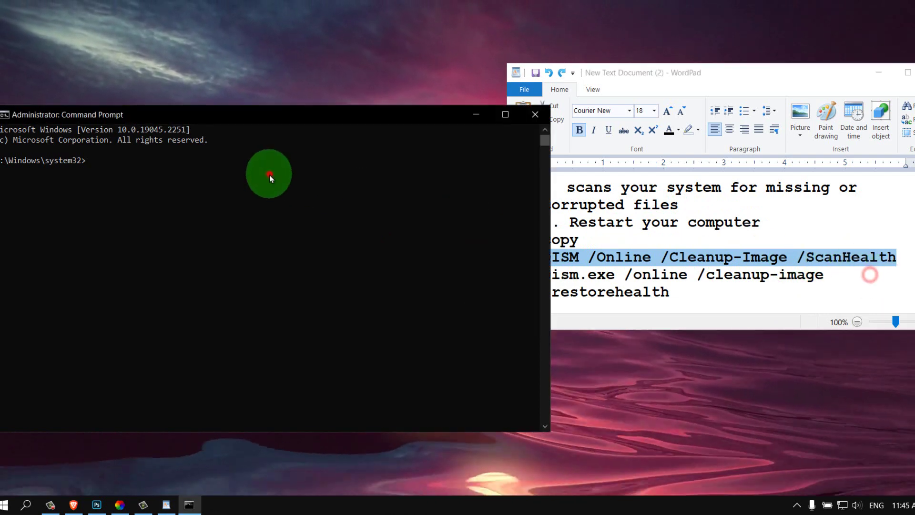
right_click(270, 176)
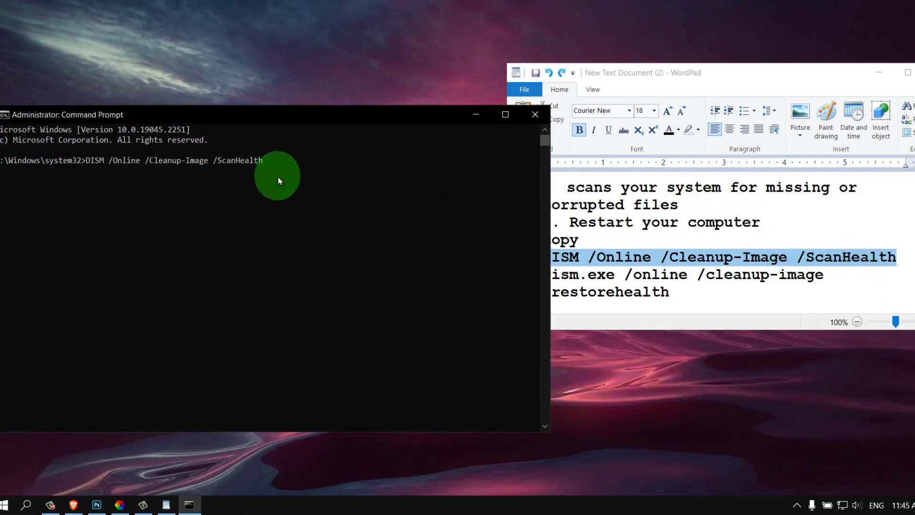
Copy the Dism.exe /online /cleanup-image /restorehealth line and paste it into the console
click(580, 268)
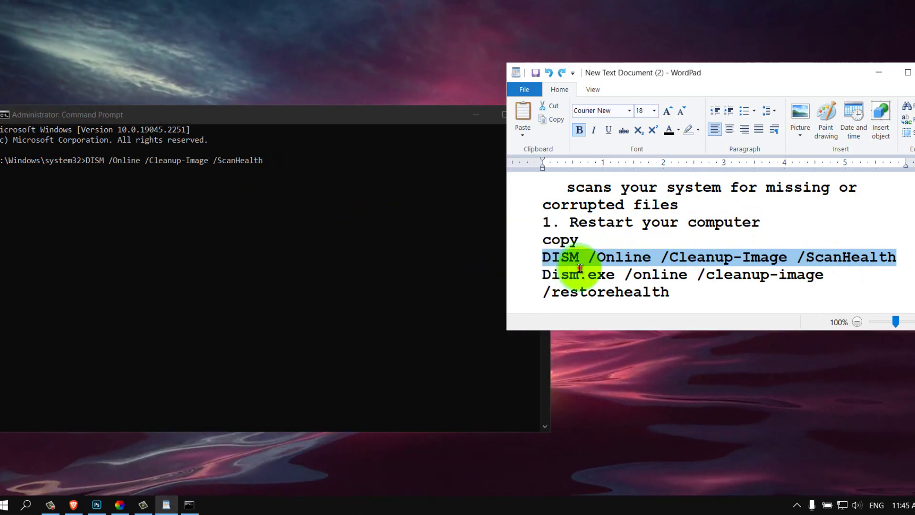
drag(543, 276, 664, 293)
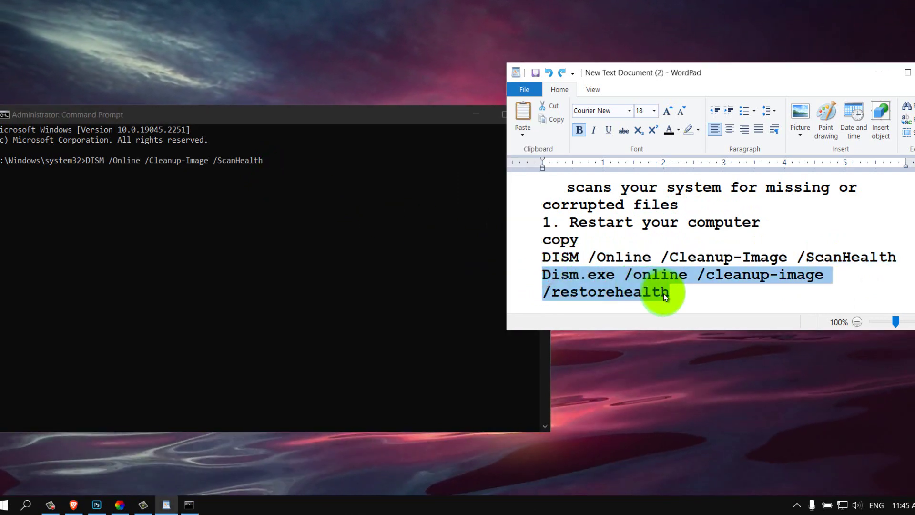
right_click(641, 283)
click(654, 302)
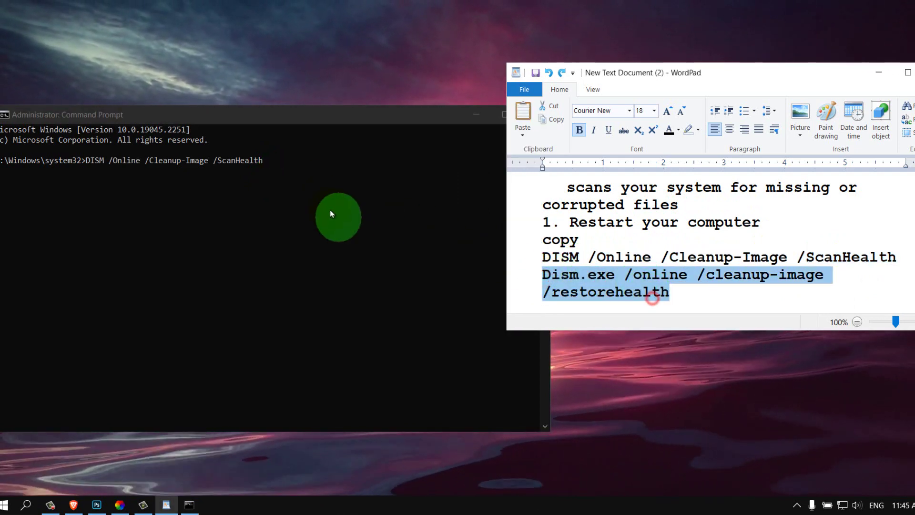
click(316, 187)
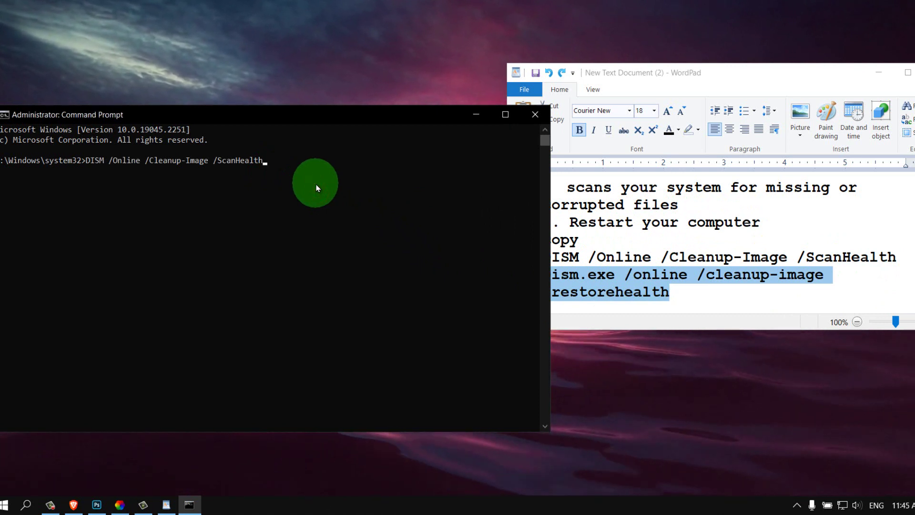
click(252, 193)
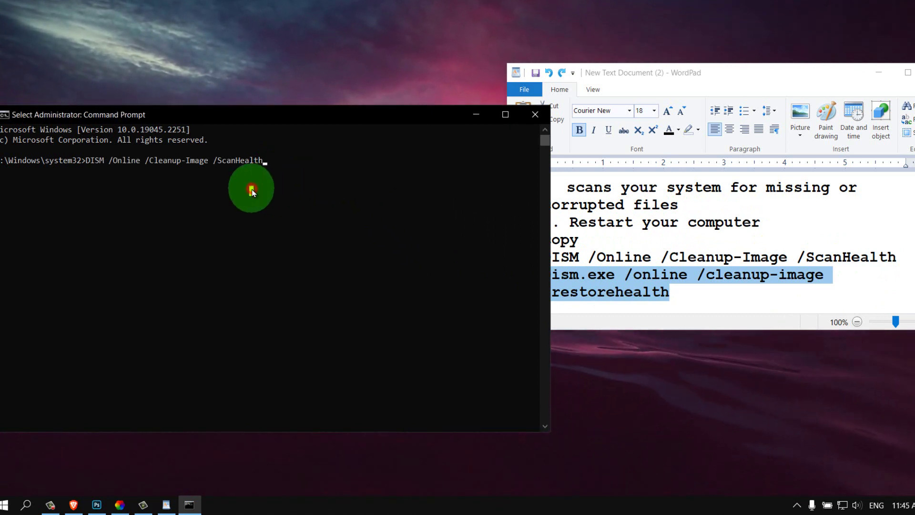
right_click(252, 193)
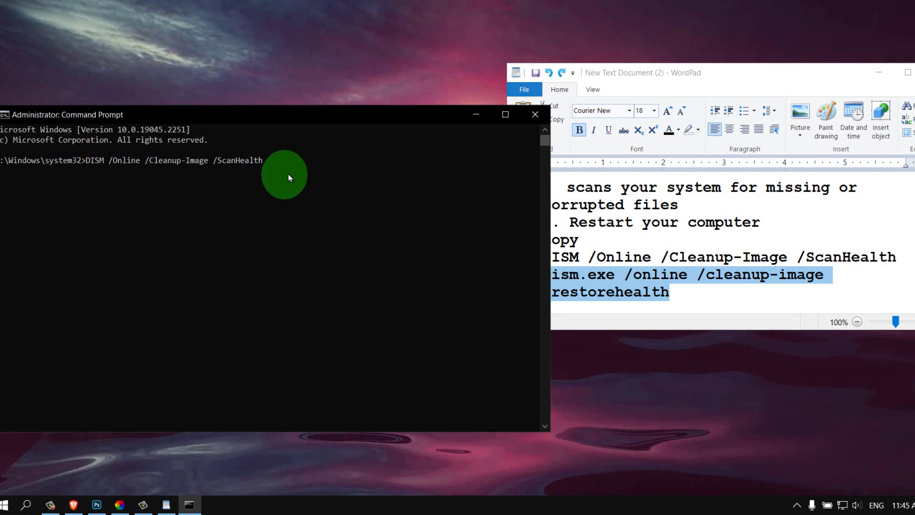
key(Escape)
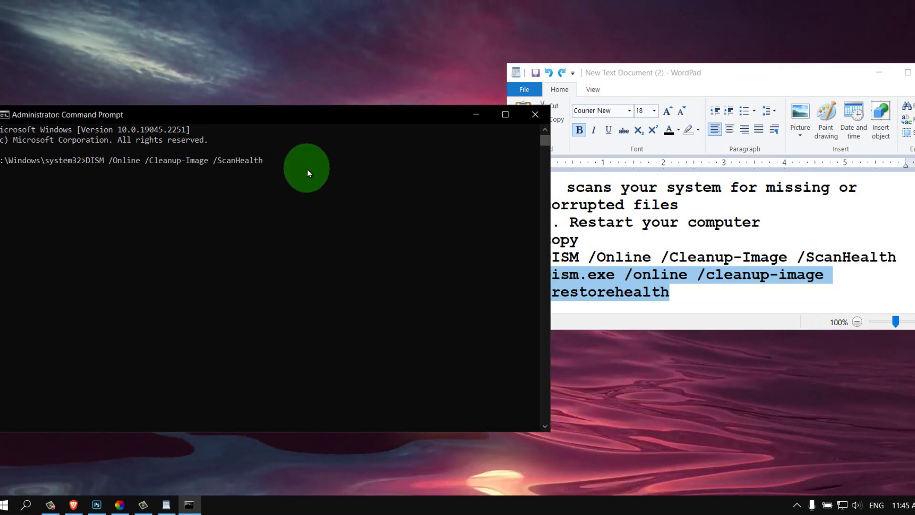
click(628, 279)
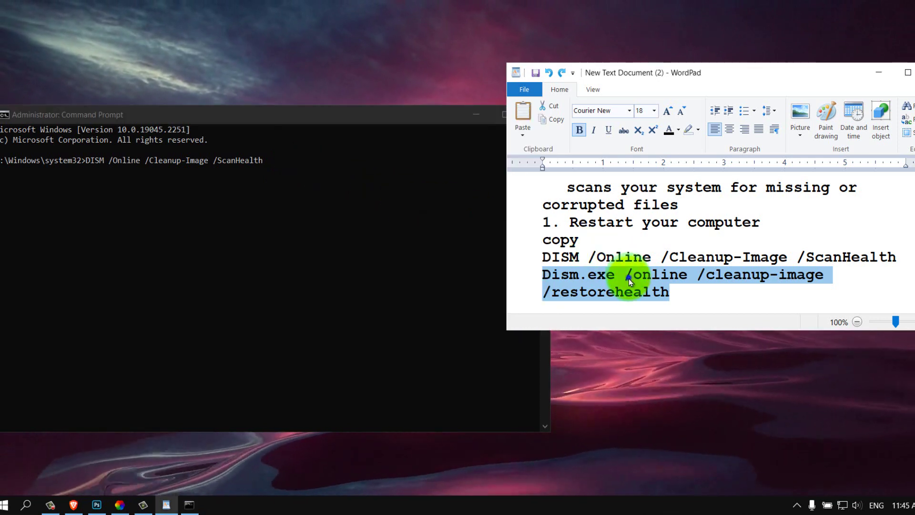
right_click(628, 279)
click(663, 309)
click(347, 181)
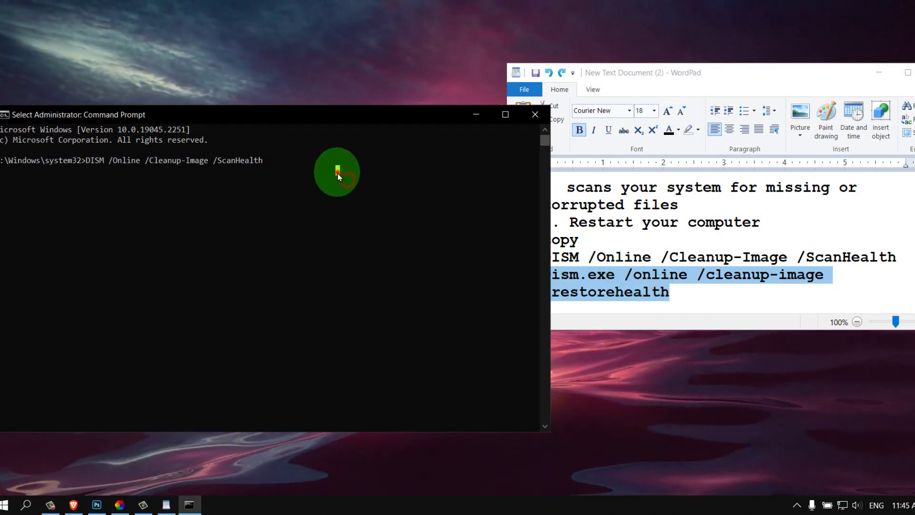
right_click(337, 173)
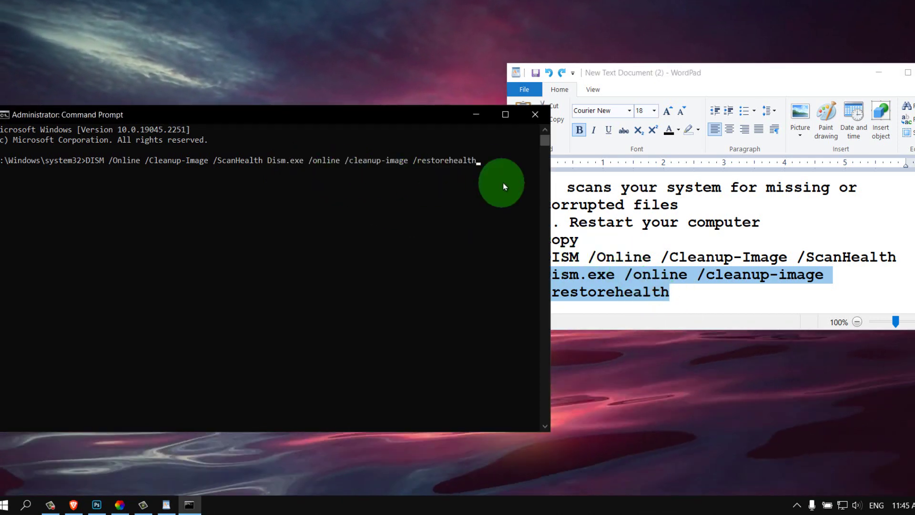
Erase the pasted restorehealth text so only the ScanHealth command remains
click(257, 160)
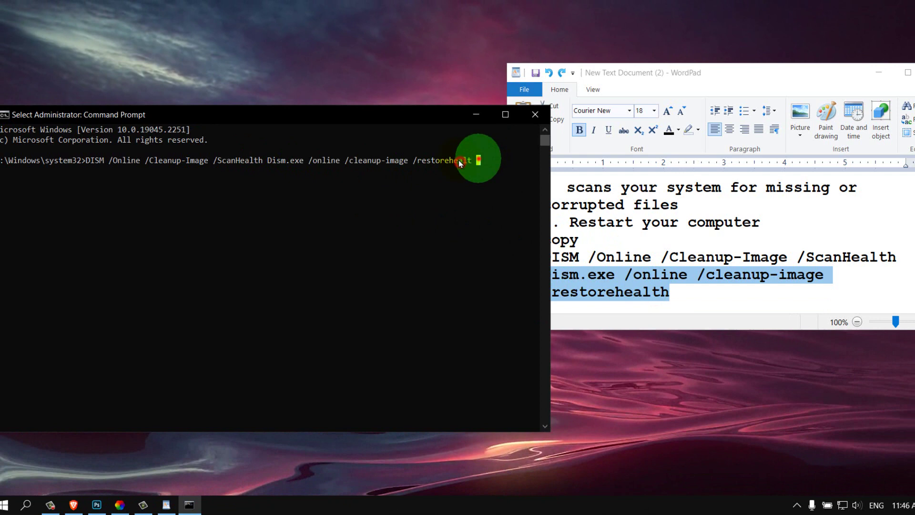
drag(476, 160, 313, 162)
key(ctrl+c)
key(BackSpace)
key(BackSpace)
key(BackSpace)
key(BackSpace)
key(BackSpace)
key(BackSpace)
key(BackSpace)
key(BackSpace)
key(BackSpace)
key(BackSpace)
key(BackSpace)
key(BackSpace)
key(BackSpace)
key(BackSpace)
key(BackSpace)
key(BackSpace)
key(BackSpace)
key(BackSpace)
key(BackSpace)
key(BackSpace)
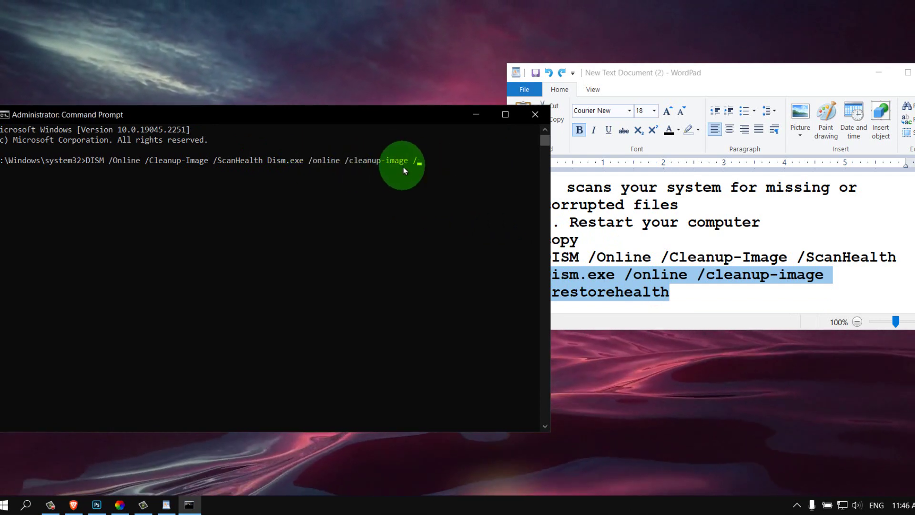
key(BackSpace)
key(BackSpace)
key(BackSpace)
key(BackSpace)
key(BackSpace)
key(BackSpace)
key(BackSpace)
key(BackSpace)
key(BackSpace)
key(BackSpace)
key(BackSpace)
key(BackSpace)
key(BackSpace)
key(BackSpace)
key(BackSpace)
key(BackSpace)
key(BackSpace)
key(BackSpace)
key(BackSpace)
key(BackSpace)
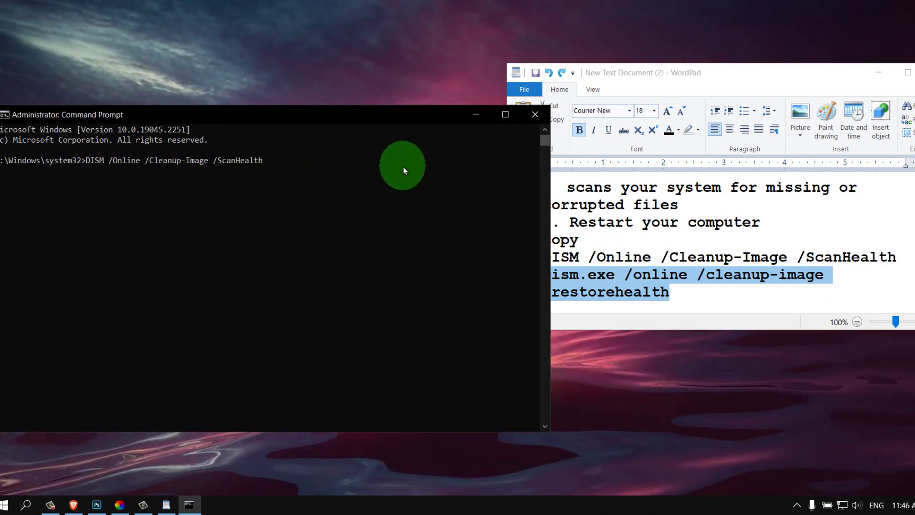
mouse_move(392, 122)
mouse_down()
mouse_move(402, 116)
mouse_move(396, 106)
mouse_up()
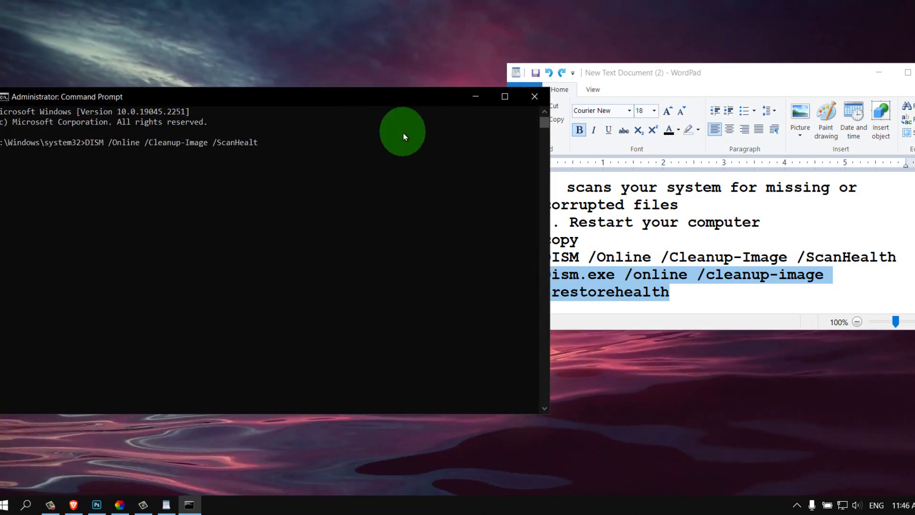
Run DISM ScanHealth, then copy the Dism.exe restorehealth line from WordPad
text(h)
key(Return)
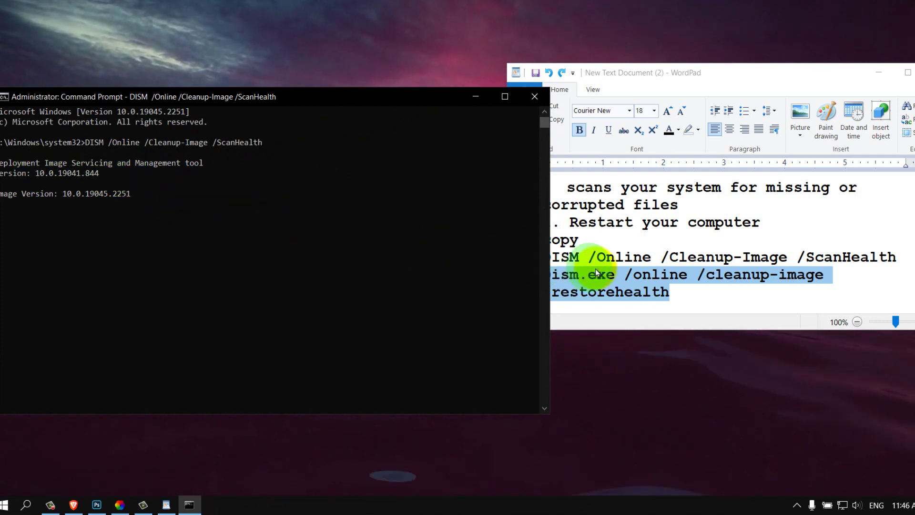
click(551, 274)
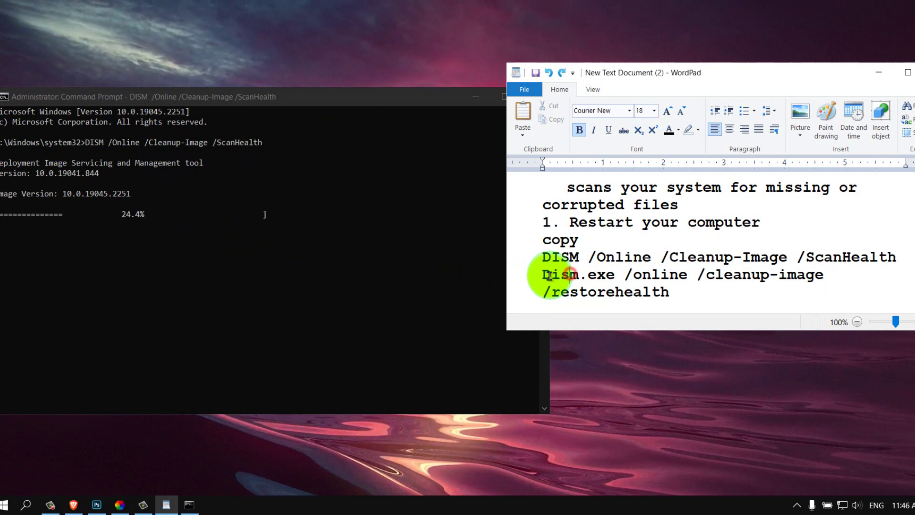
drag(544, 275, 666, 295)
right_click(643, 283)
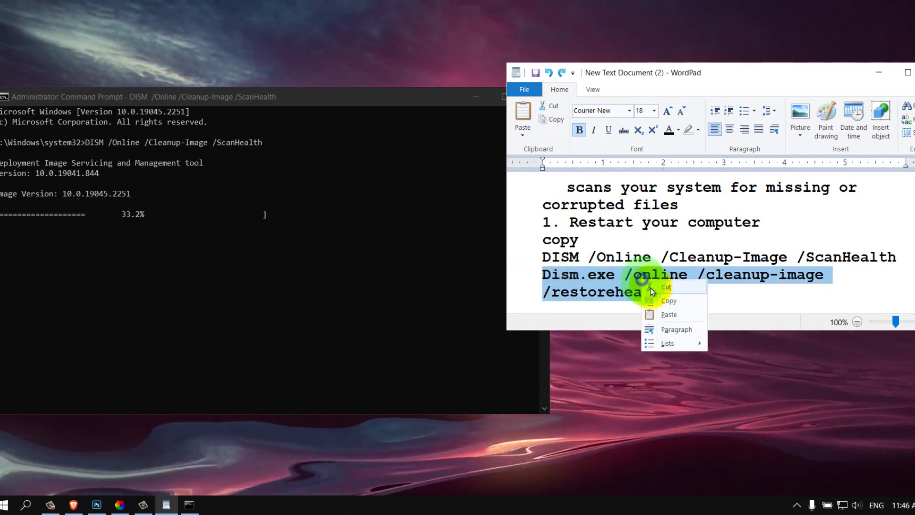
click(659, 300)
Paste the restorehealth command at the new console prompt and mark the duplicated text
click(236, 250)
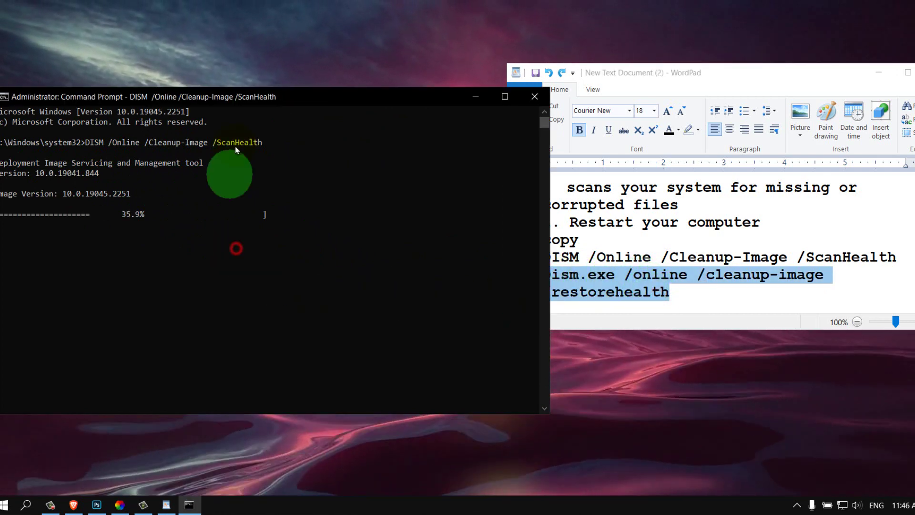
drag(241, 106, 256, 100)
click(299, 222)
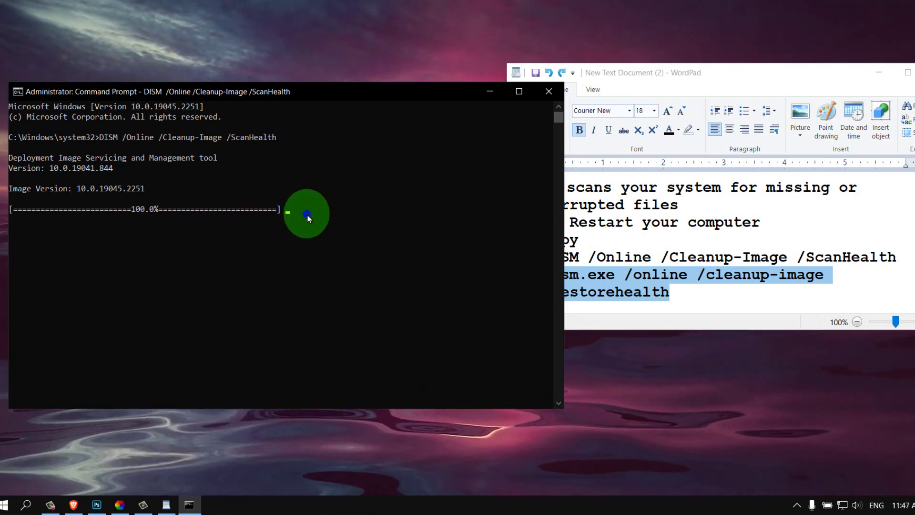
right_click(309, 214)
right_click(309, 214)
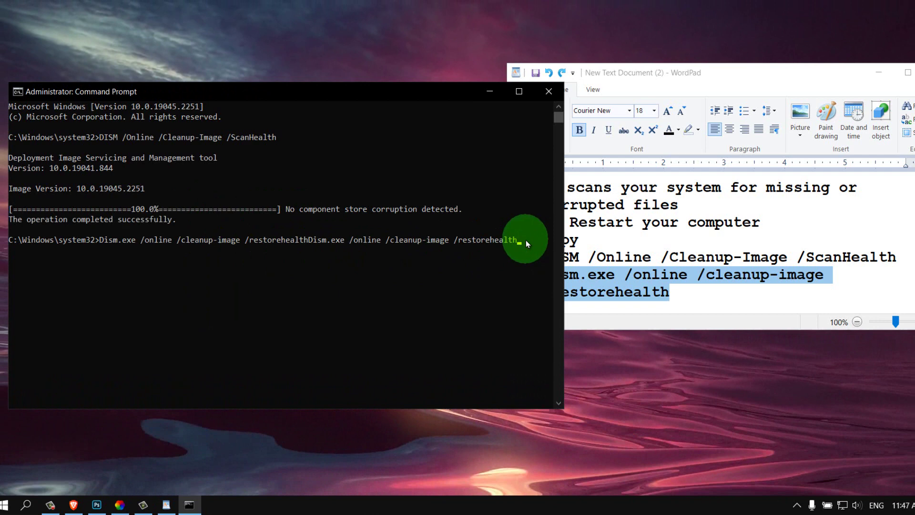
drag(525, 239, 154, 242)
Clear the doubled text, paste Dism.exe /online /cleanup-image /restorehealth, and run it
key(BackSpace)
key(BackSpace)
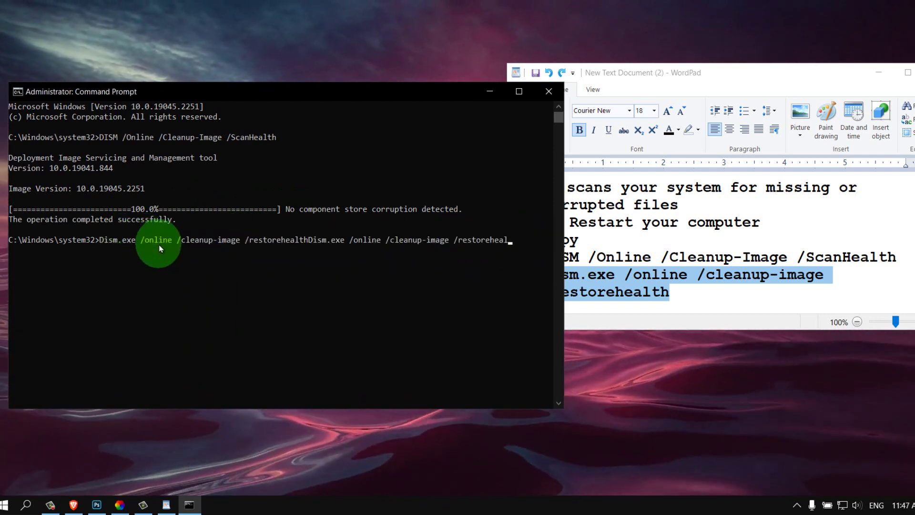
key(BackSpace)
key(BackSpace)
key(BackSpace)
key(BackSpace)
key(BackSpace)
key(BackSpace)
key(BackSpace)
key(BackSpace)
key(BackSpace)
key(BackSpace)
key(BackSpace)
key(BackSpace)
key(BackSpace)
key(BackSpace)
key(BackSpace)
key(BackSpace)
key(BackSpace)
key(BackSpace)
key(BackSpace)
key(BackSpace)
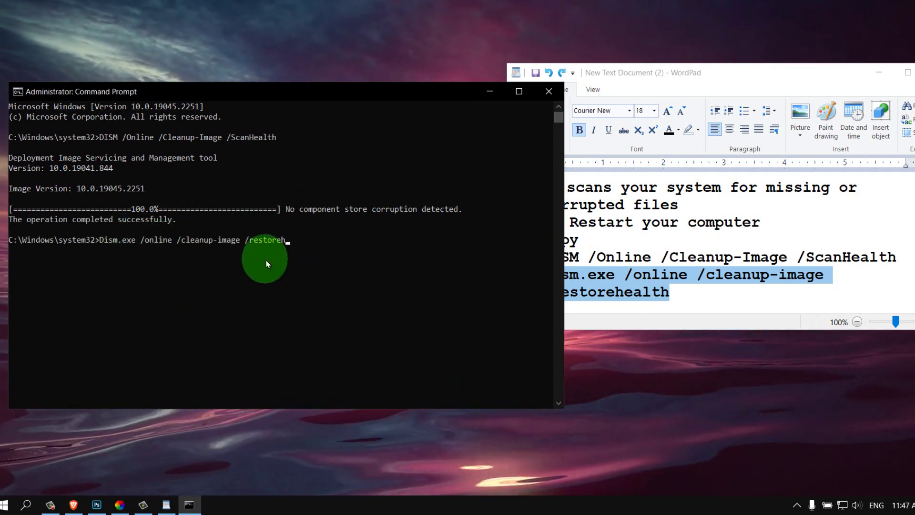
key(BackSpace)
key(BackSpace)
key(BackSpace)
key(BackSpace)
key(BackSpace)
key(BackSpace)
key(BackSpace)
key(BackSpace)
key(BackSpace)
key(BackSpace)
key(BackSpace)
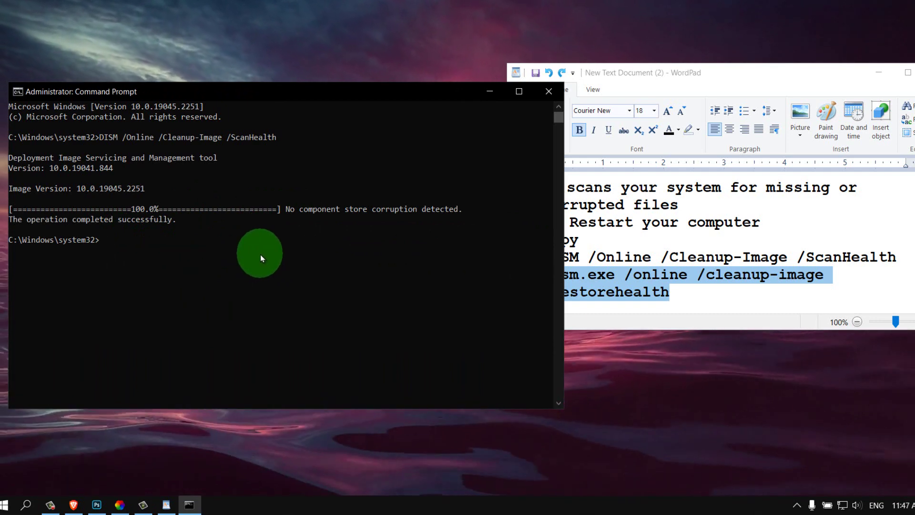
right_click(615, 285)
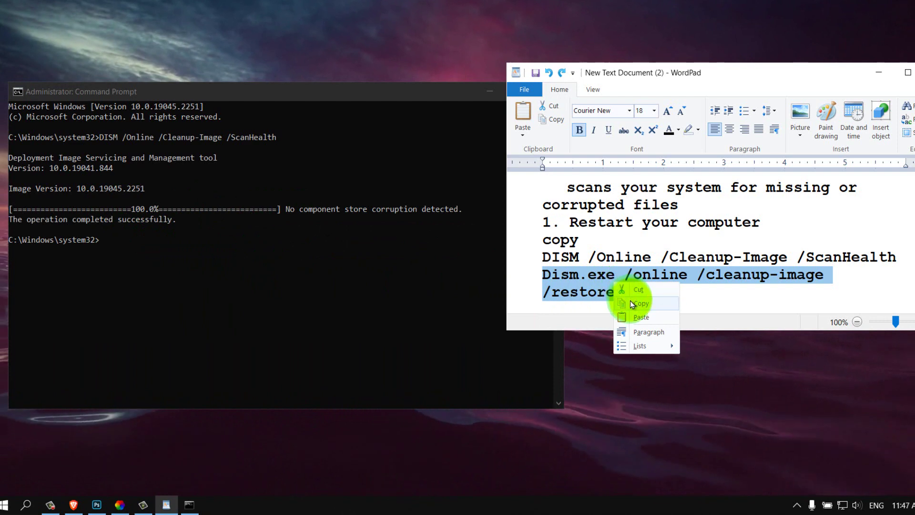
click(642, 303)
click(270, 262)
right_click(257, 253)
key(Return)
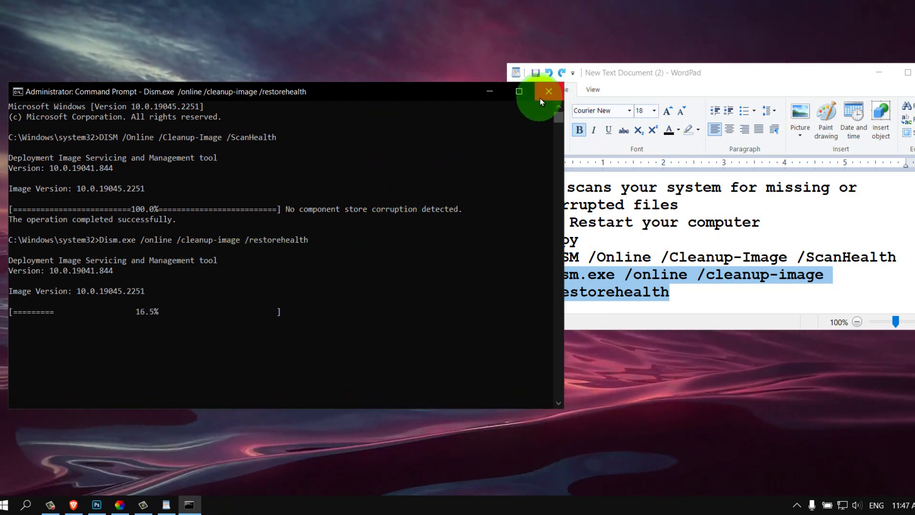
Close the console, center WordPad, and start a new line numbered '3.'
click(542, 102)
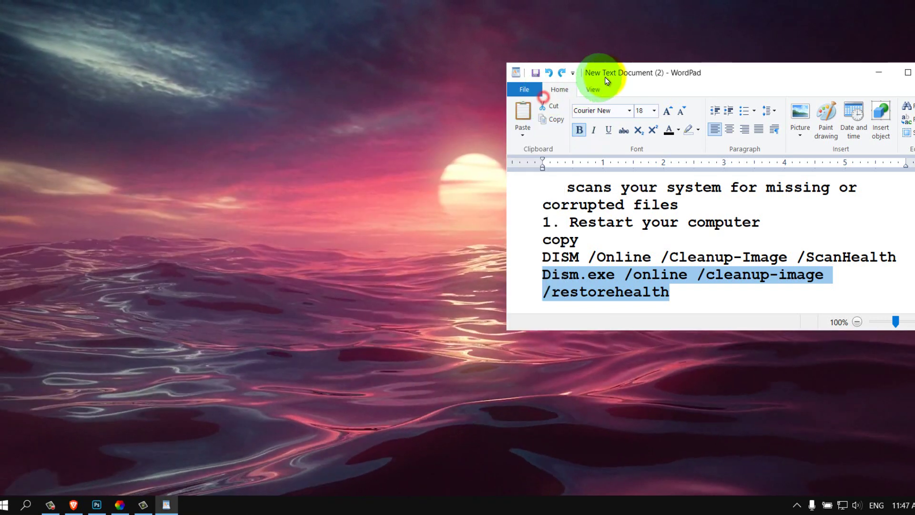
drag(630, 77, 448, 118)
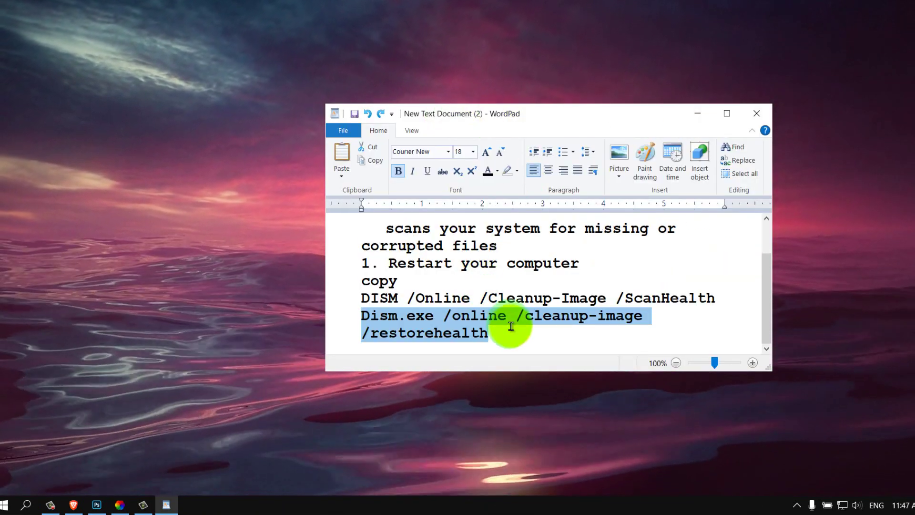
click(511, 331)
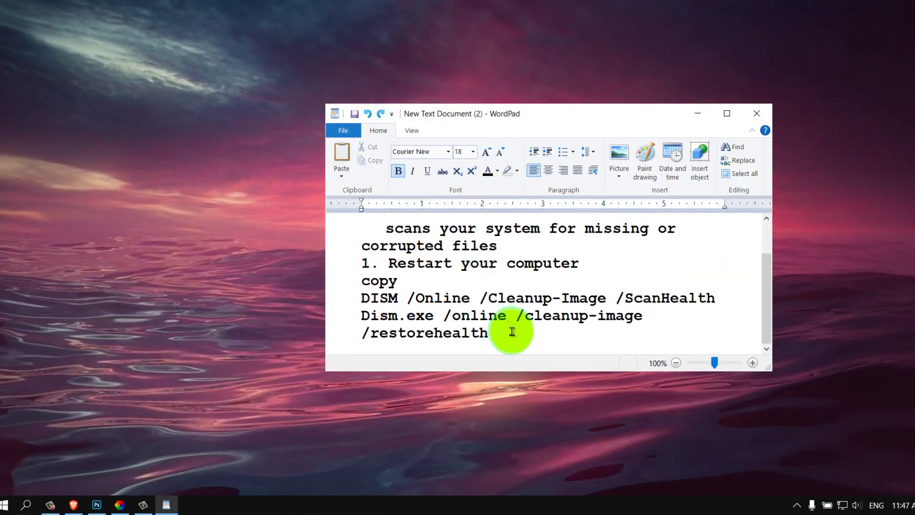
key(Return)
key(Return)
text(2.)
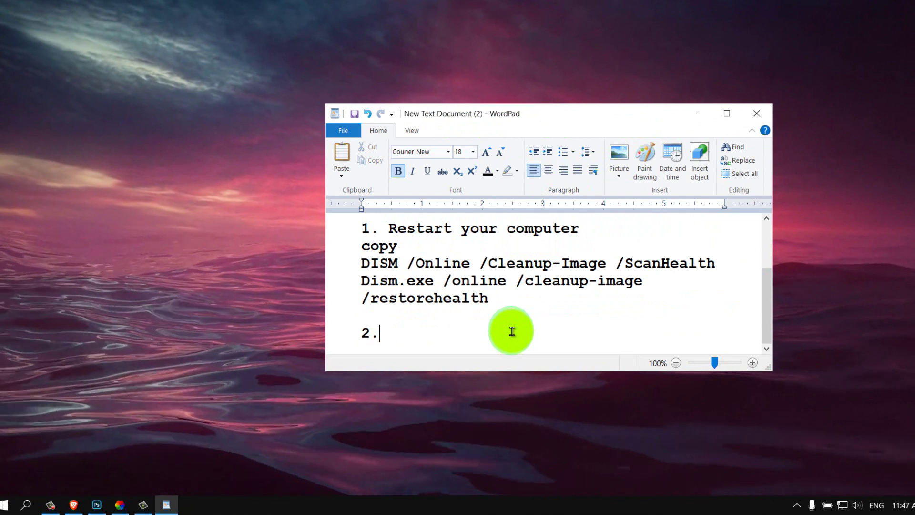
key(BackSpace)
key(BackSpace)
text(4)
key(BackSpace)
text(3)
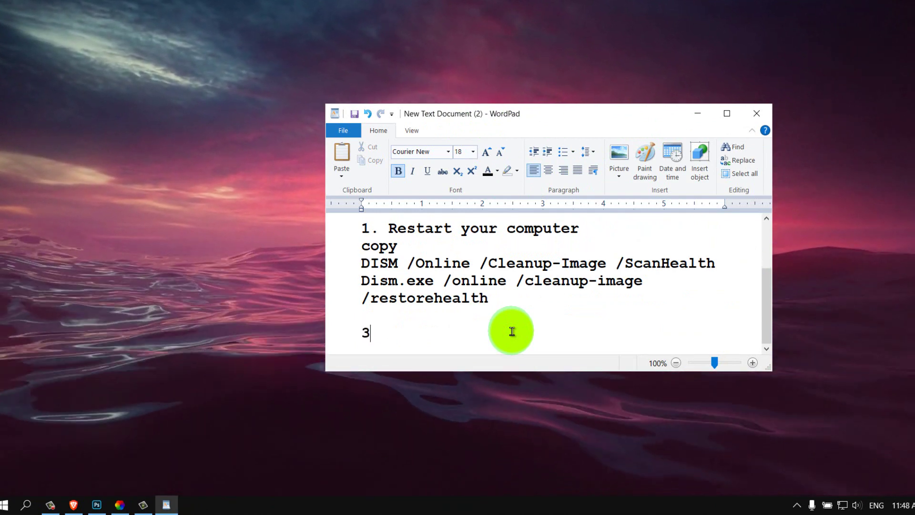
text(.)
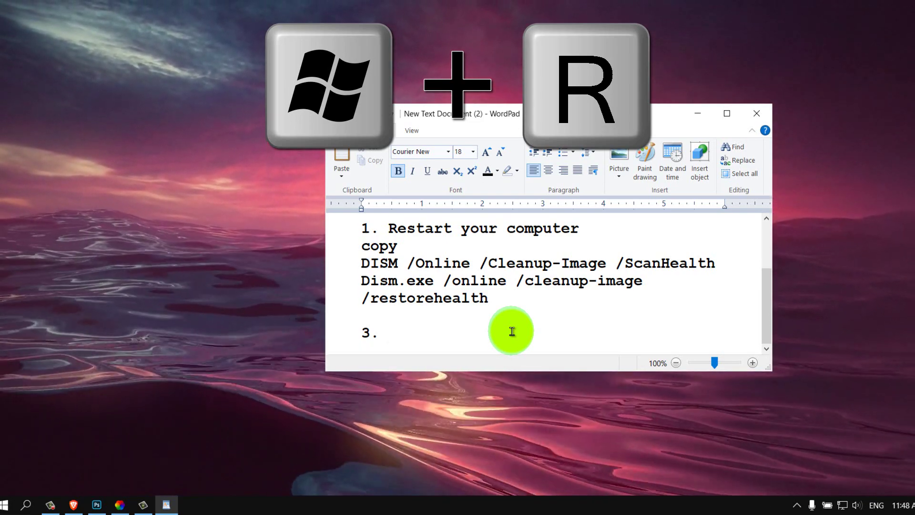
Complete the line as 'windows logo key + r' and open the Run dialog with Win+R
text(window)
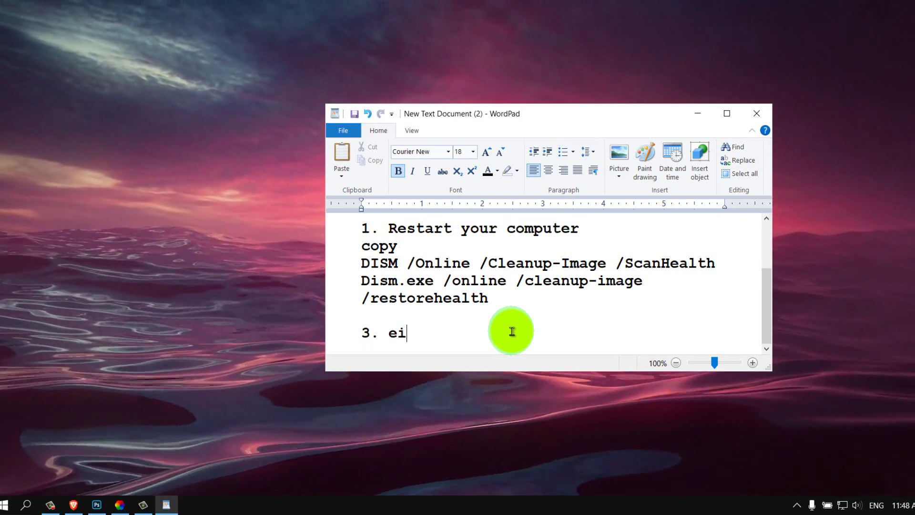
text(s lo)
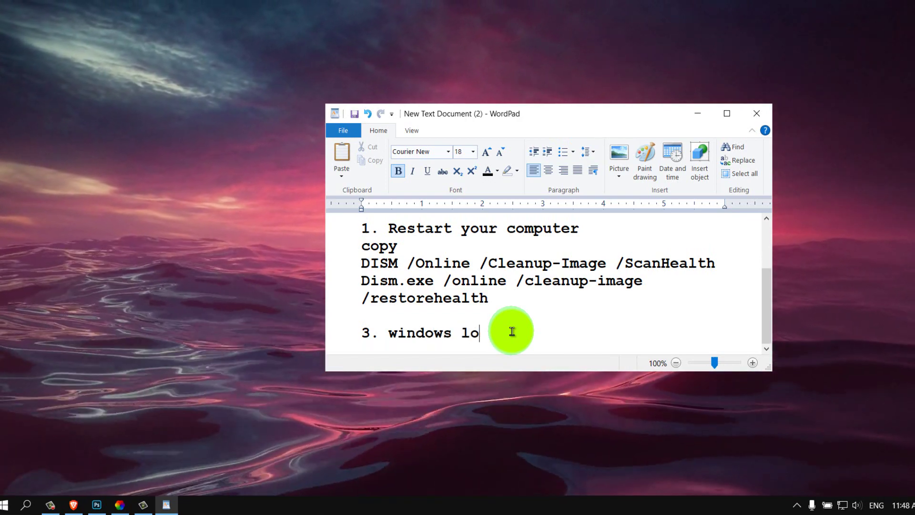
text(go key =)
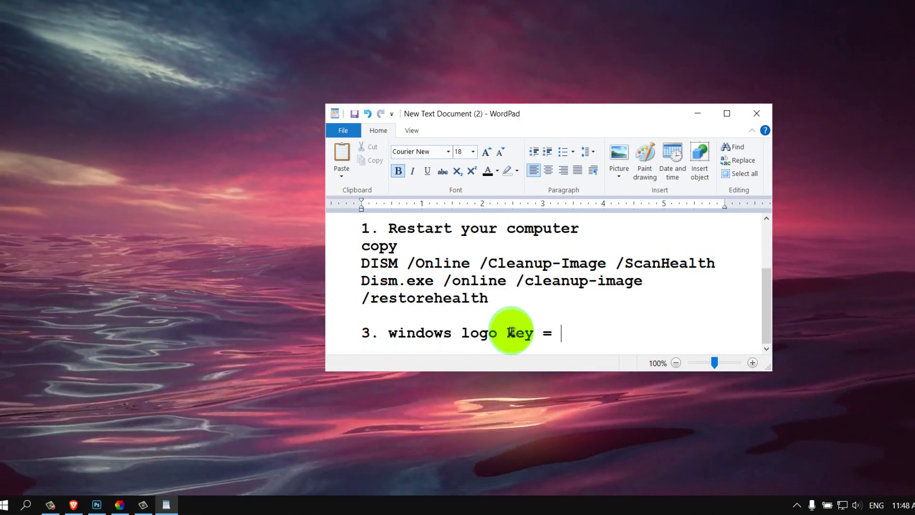
key(Num_Lock)
key(Num_Lock)
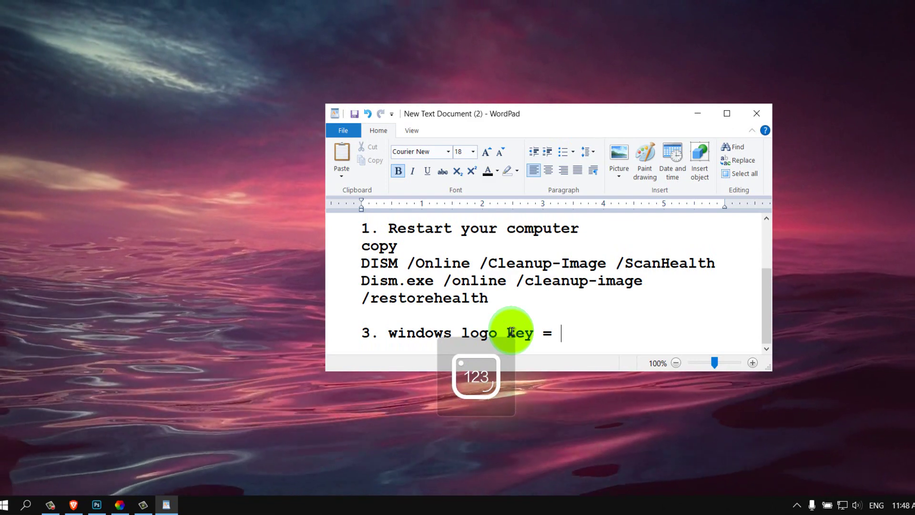
key(BackSpace)
key(BackSpace)
text(+ r)
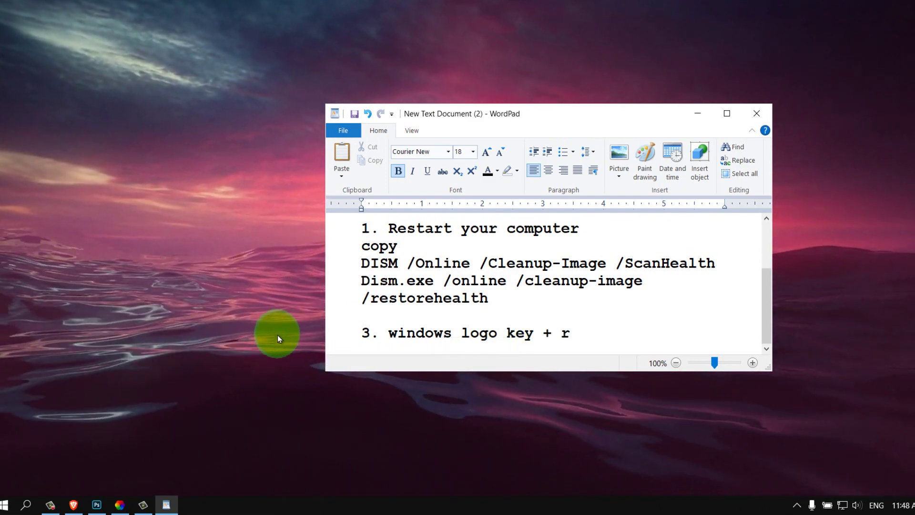
key(super+r)
Copy %localappdata% from the Run box and paste it after step 3 in the WordPad notes
drag(153, 363, 234, 194)
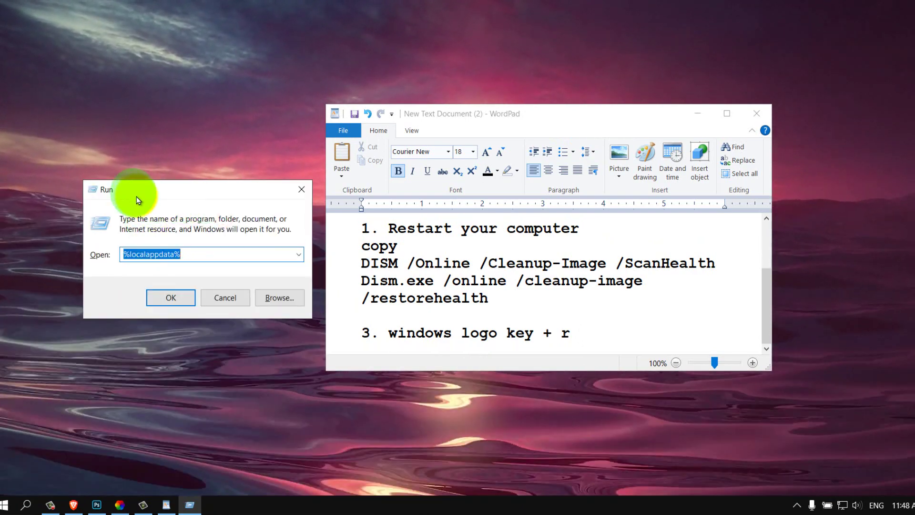
click(185, 254)
drag(127, 257, 184, 255)
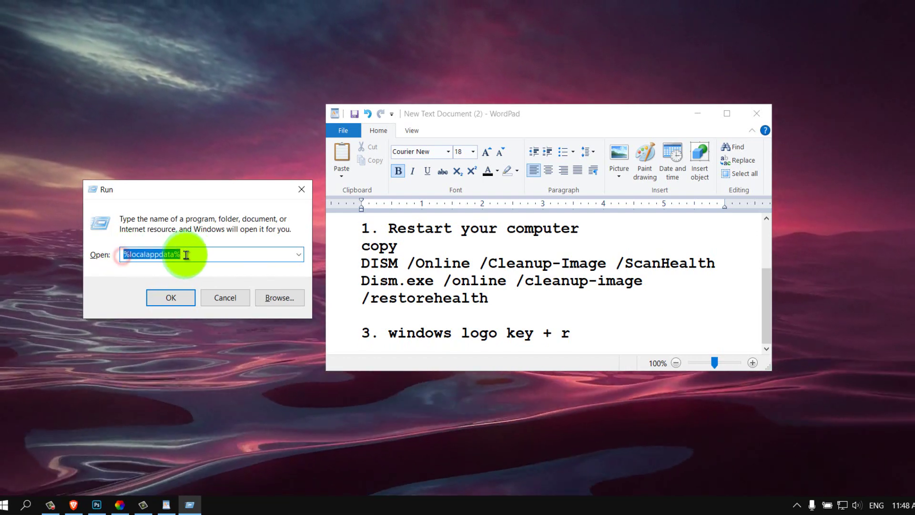
right_click(174, 256)
click(155, 293)
click(613, 331)
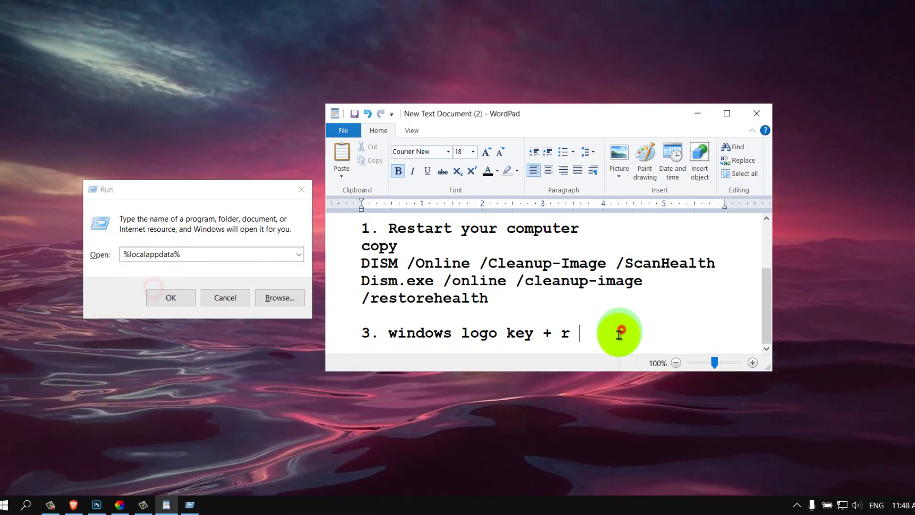
right_click(620, 335)
click(655, 375)
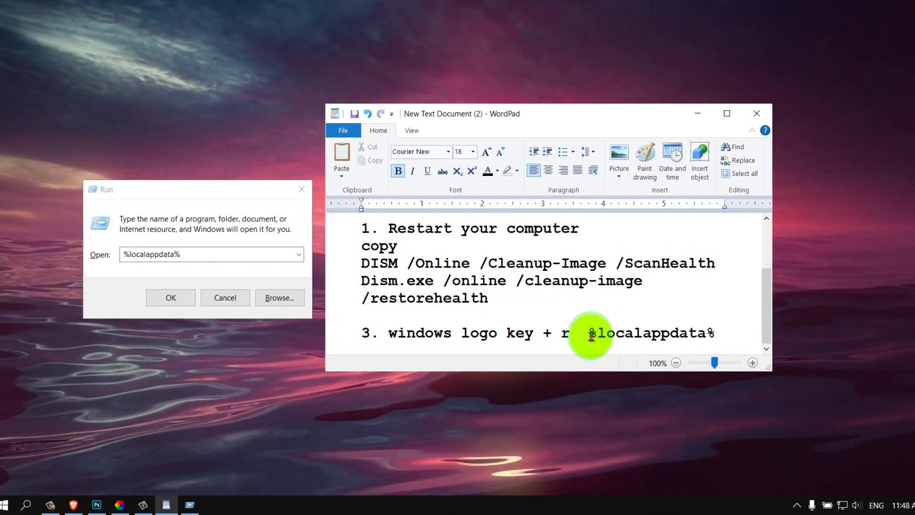
Run %localappdata% to open the AppData\Local folder
mouse_move(591, 335)
mouse_down()
mouse_move(631, 337)
mouse_move(593, 333)
mouse_up()
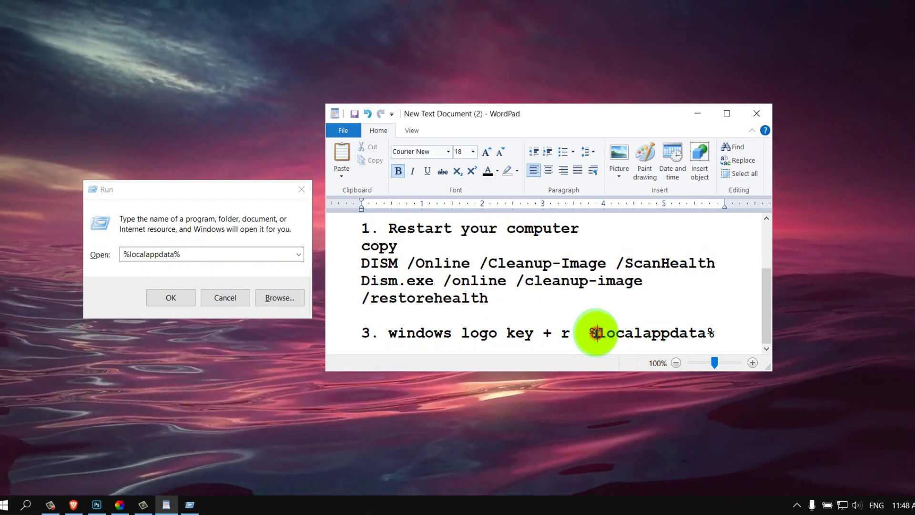
click(591, 334)
double_click(592, 335)
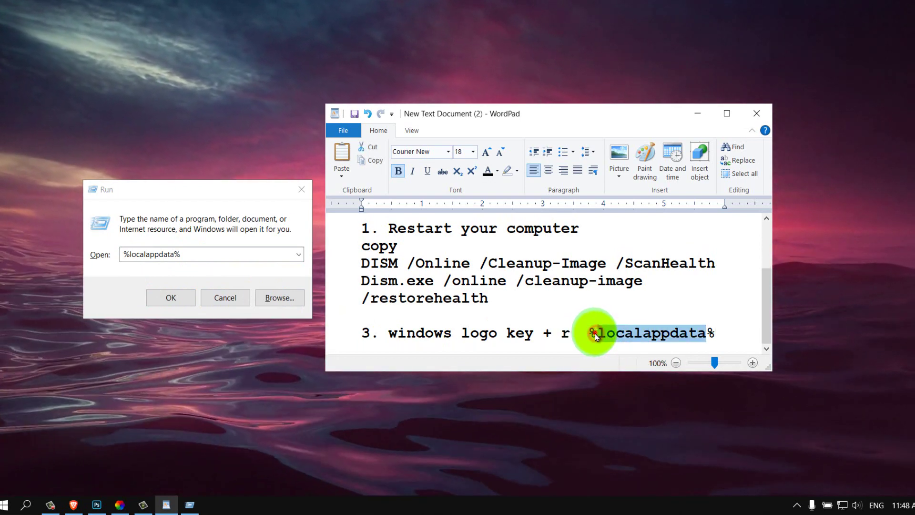
click(597, 334)
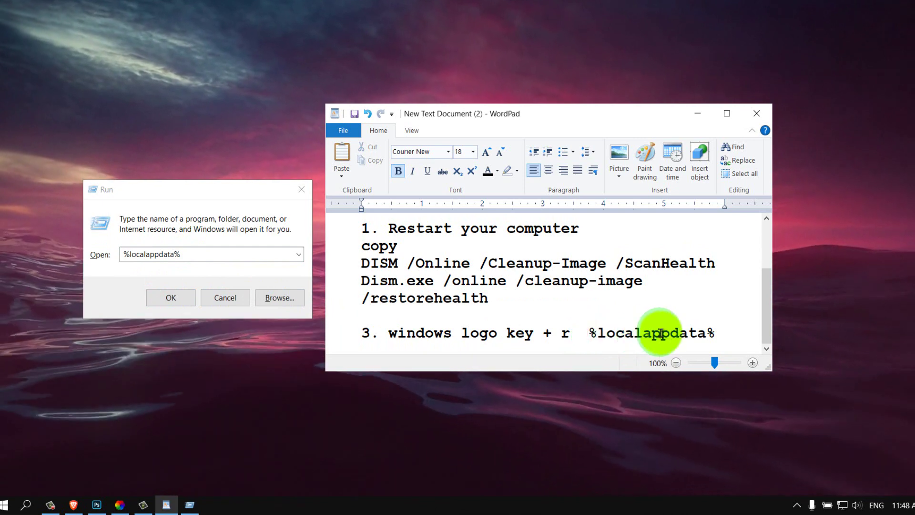
click(172, 297)
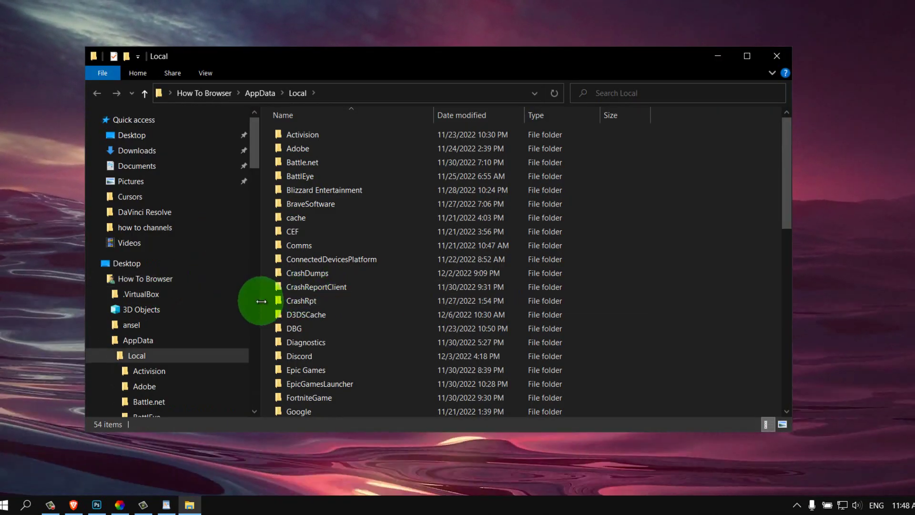
Open the Roblox folder inside AppData\Local
drag(261, 301, 85, 286)
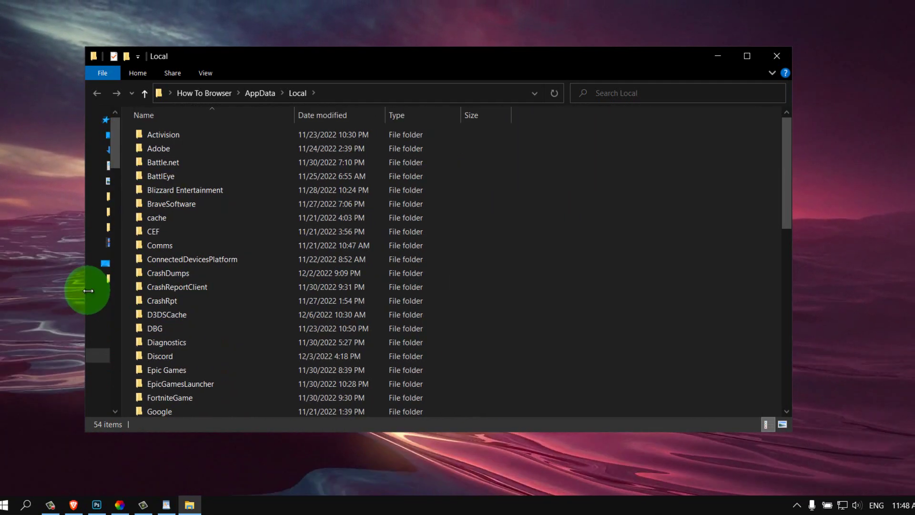
scroll(216, 300, down, 2)
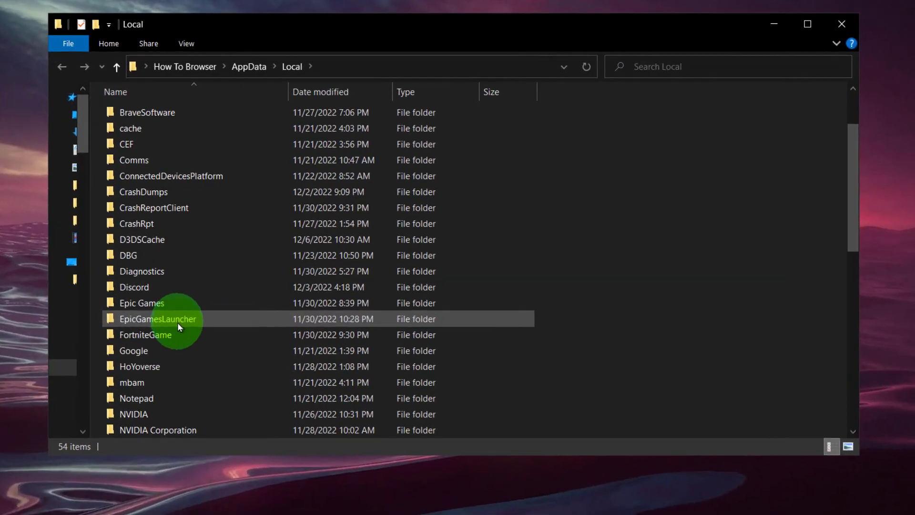
scroll(205, 324, down, 1)
scroll(132, 355, down, 3)
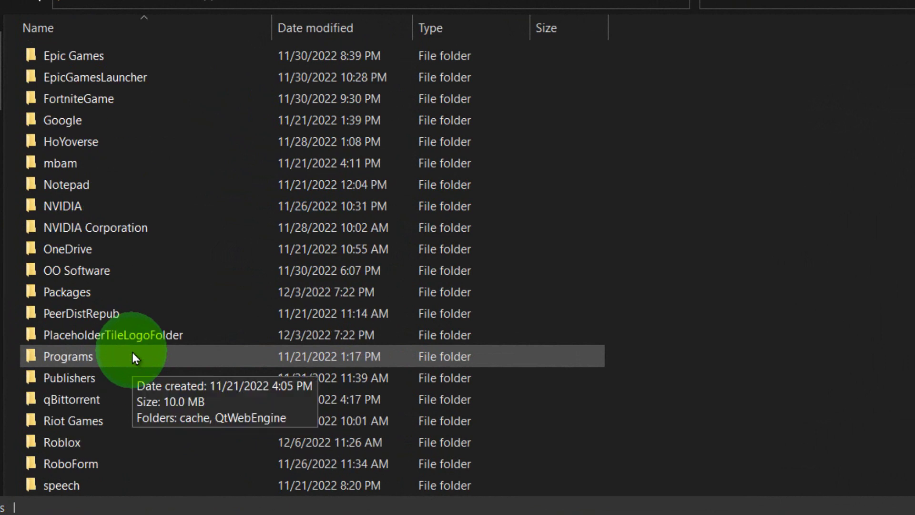
double_click(77, 444)
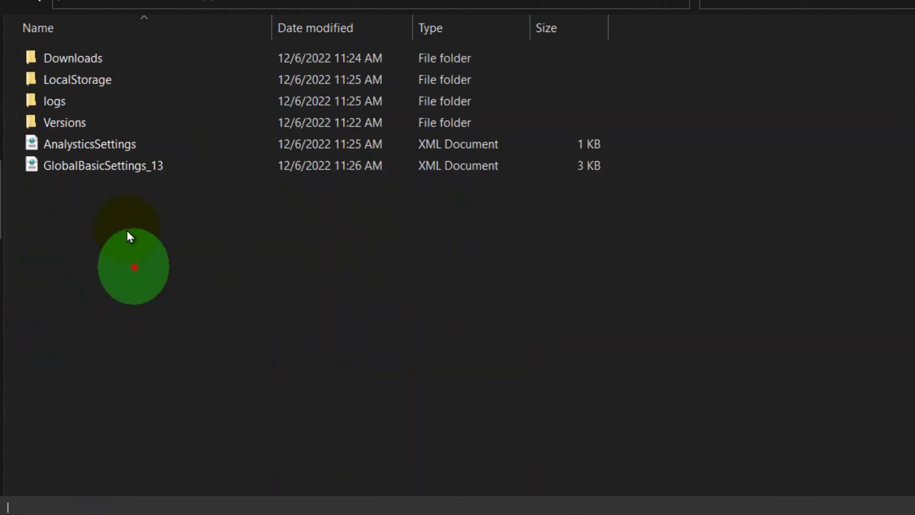
Select all six items in the Roblox folder and delete them to the Recycle Bin
drag(127, 233, 89, 61)
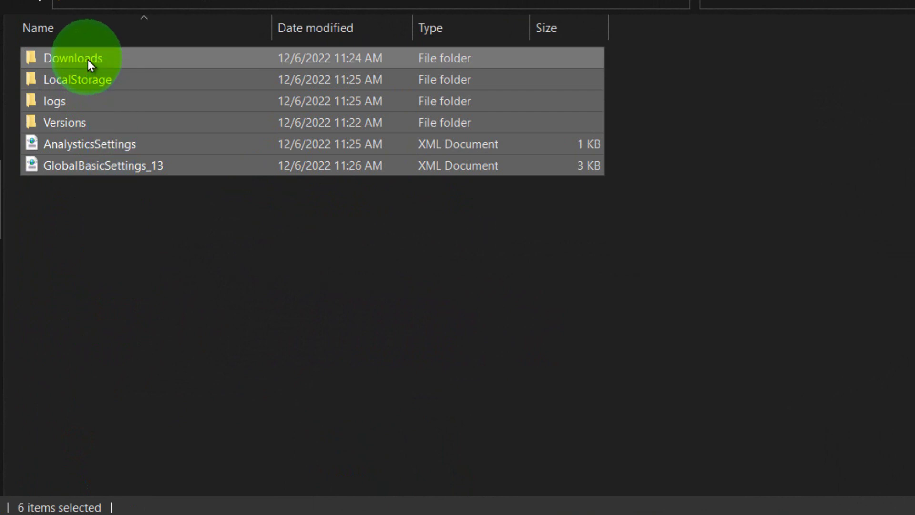
right_click(88, 60)
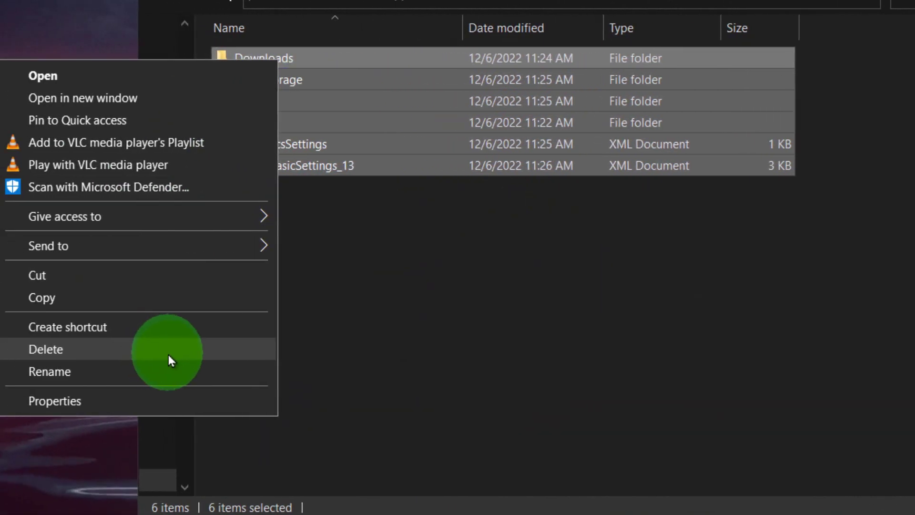
click(169, 356)
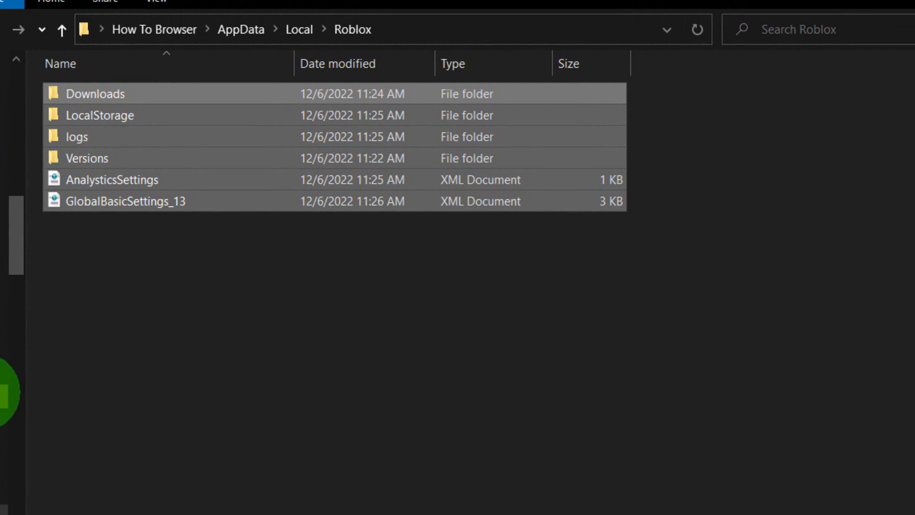
click(95, 294)
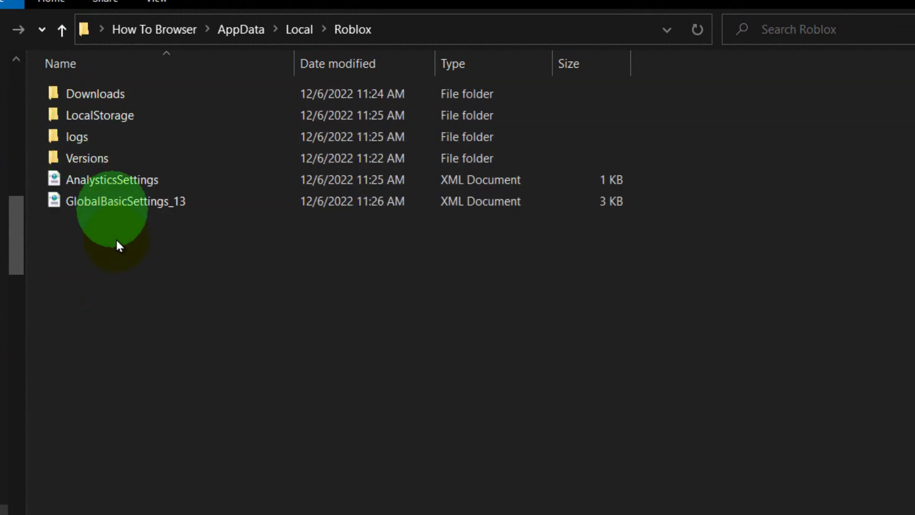
drag(119, 247, 90, 95)
right_click(89, 97)
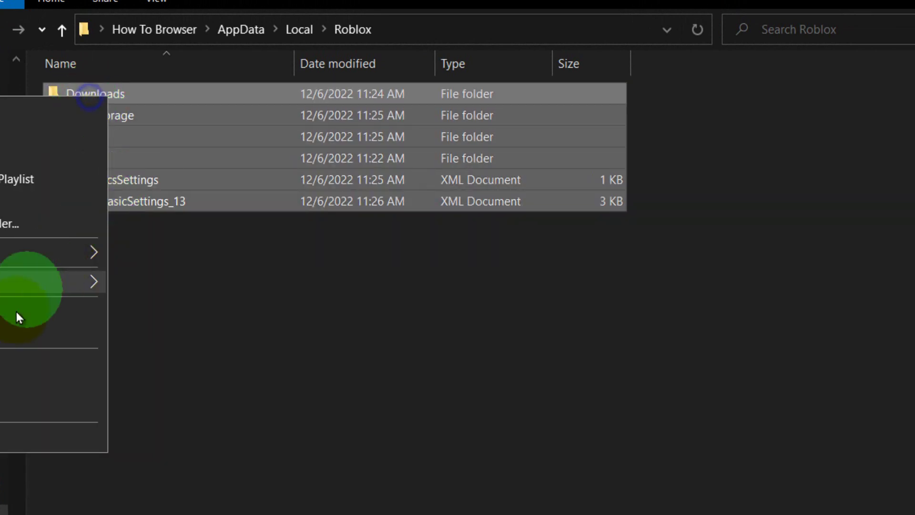
click(3, 384)
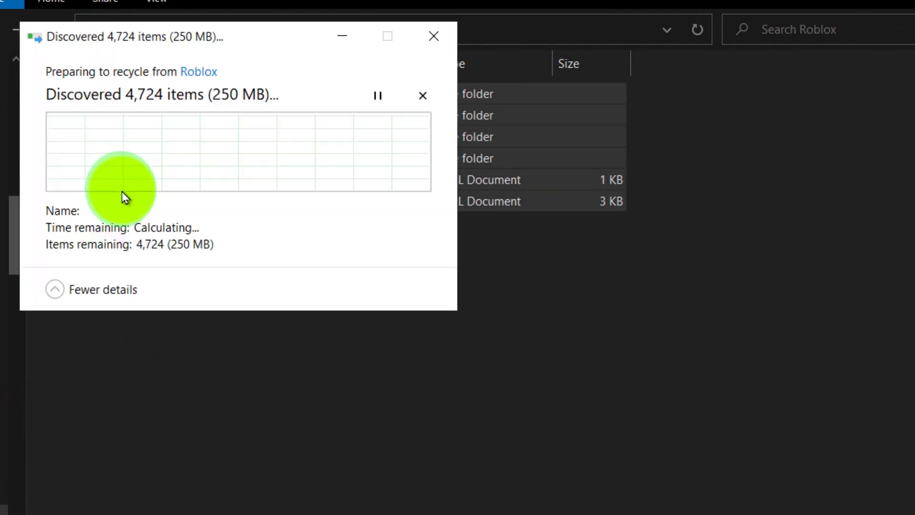